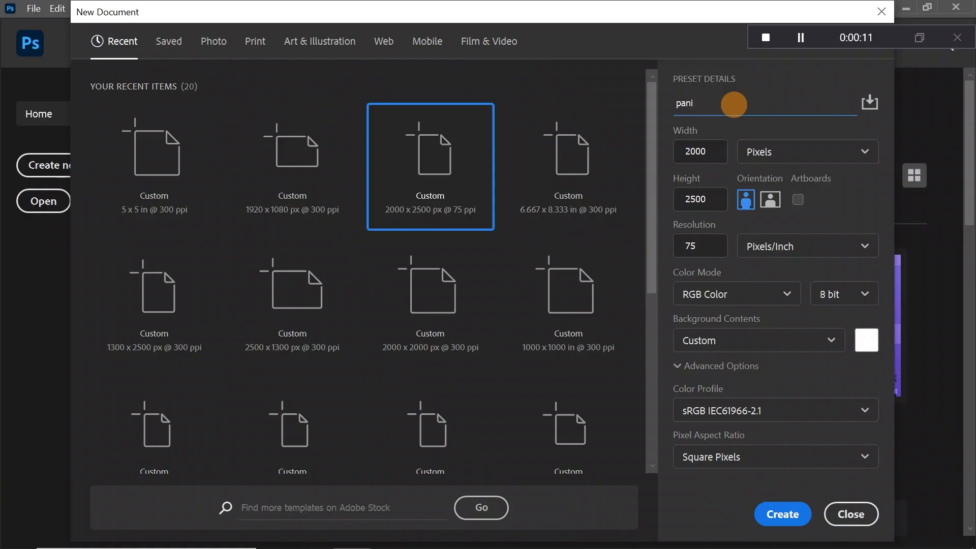
Step: Create a new document named pani puri at 2000 x 2500 pixels, 75 pixels/inch, in RGB Color
type("pur")
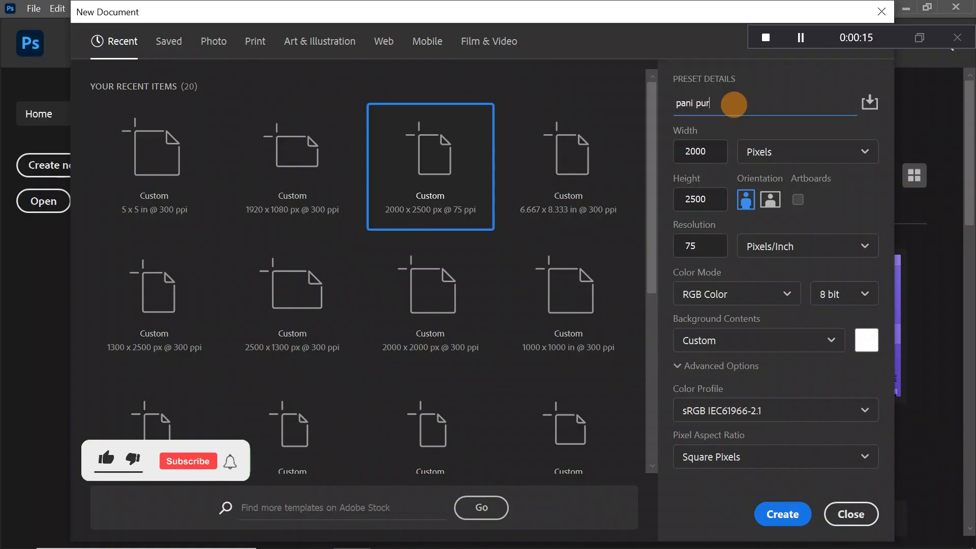
type("i")
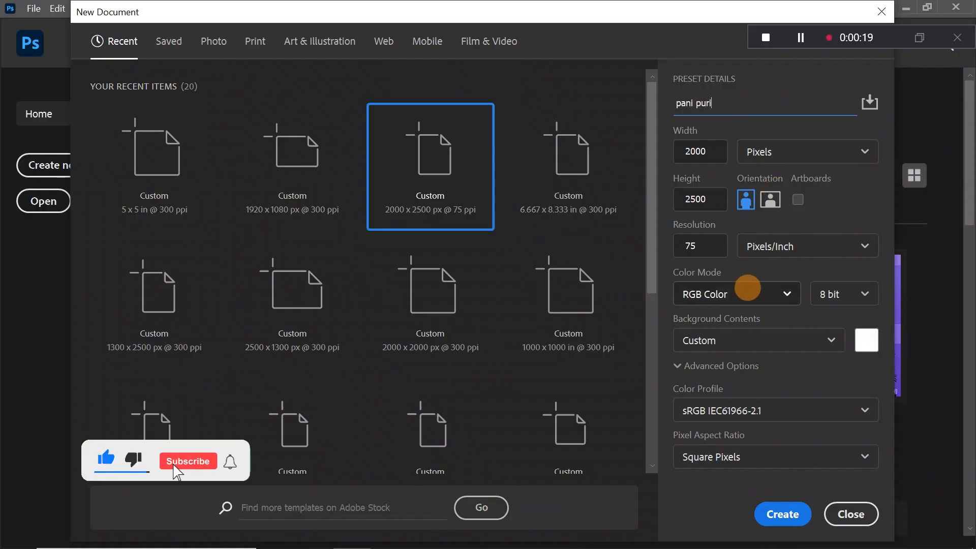
left_click(778, 514)
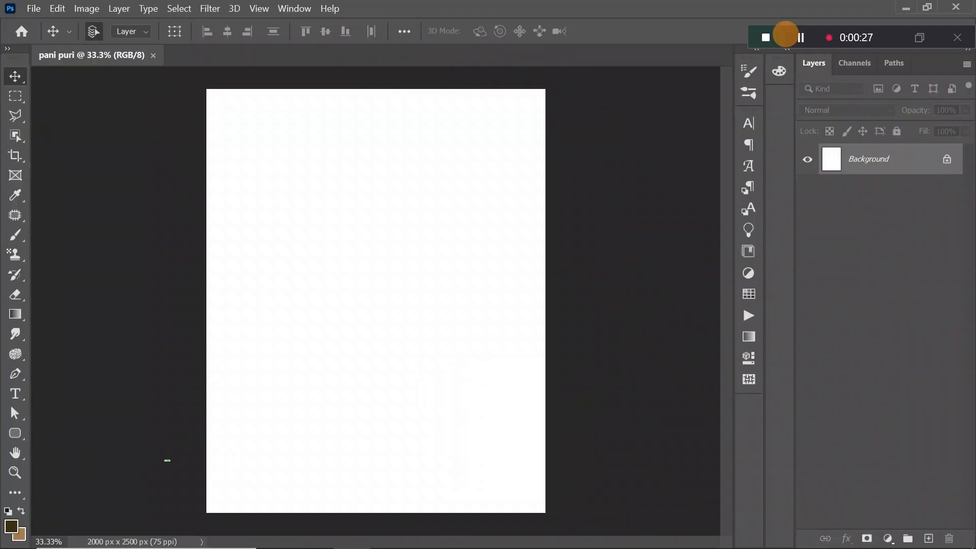
Step: Add a golden-tan Solid Color fill layer above the background
left_click(887, 539)
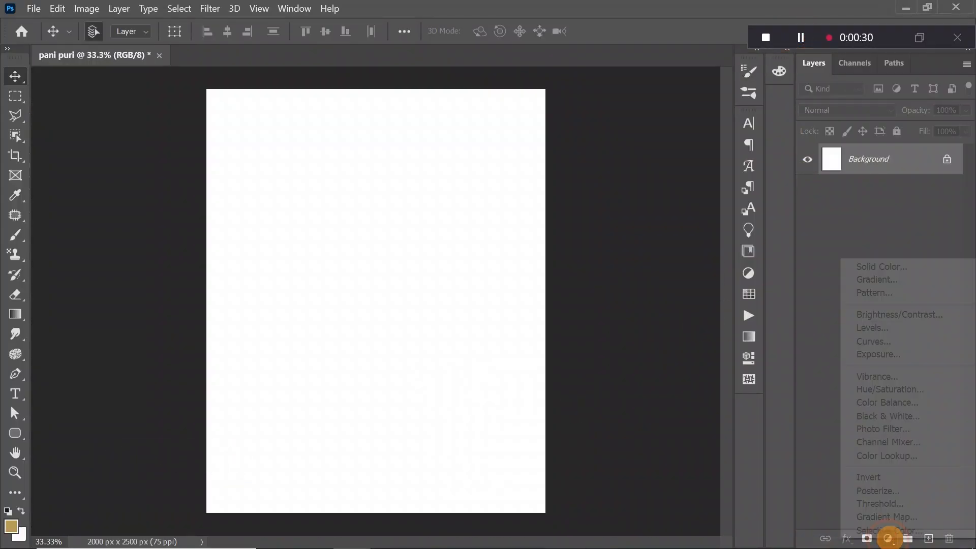
left_click(902, 268)
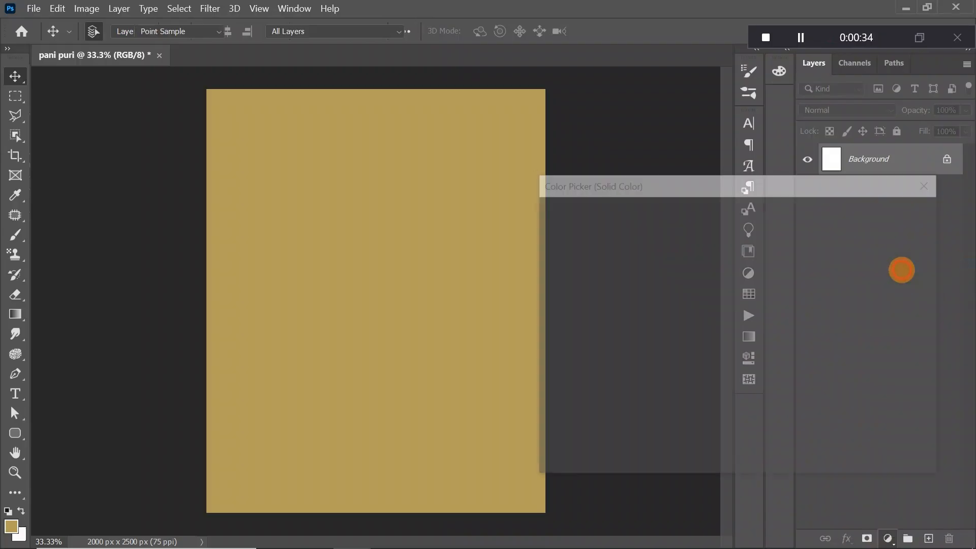
left_click(877, 209)
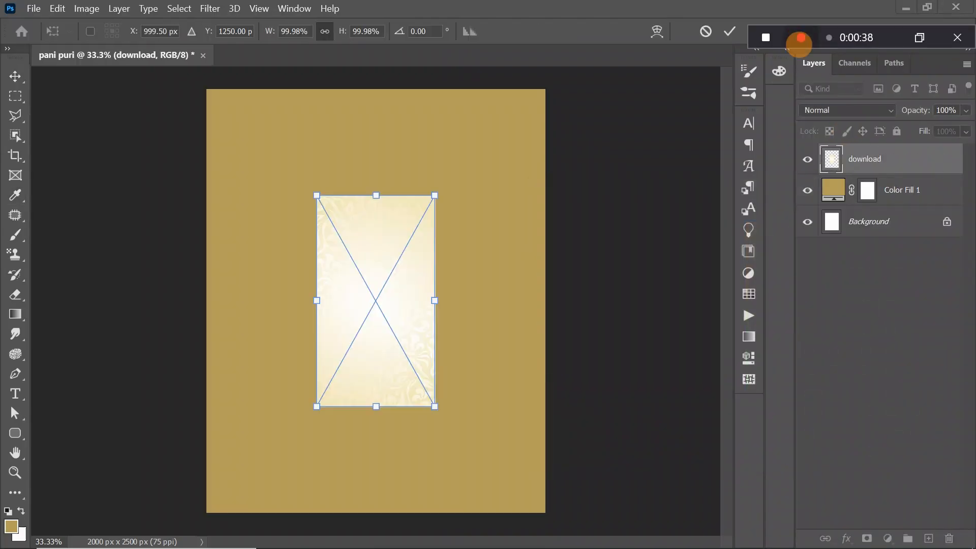
Step: Enlarge the placed cream floral texture to about 284% so it covers the whole canvas, and commit the transform
left_click_drag(316, 196, 202, 109)
left_click_drag(340, 403, 315, 513)
left_click_drag(464, 297, 544, 297)
left_click_drag(216, 296, 198, 299)
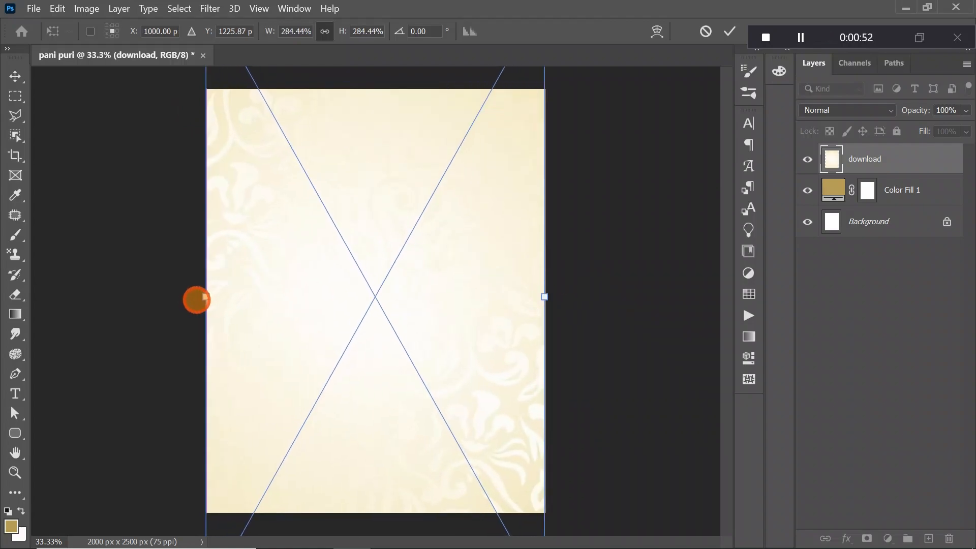
left_click(15, 77)
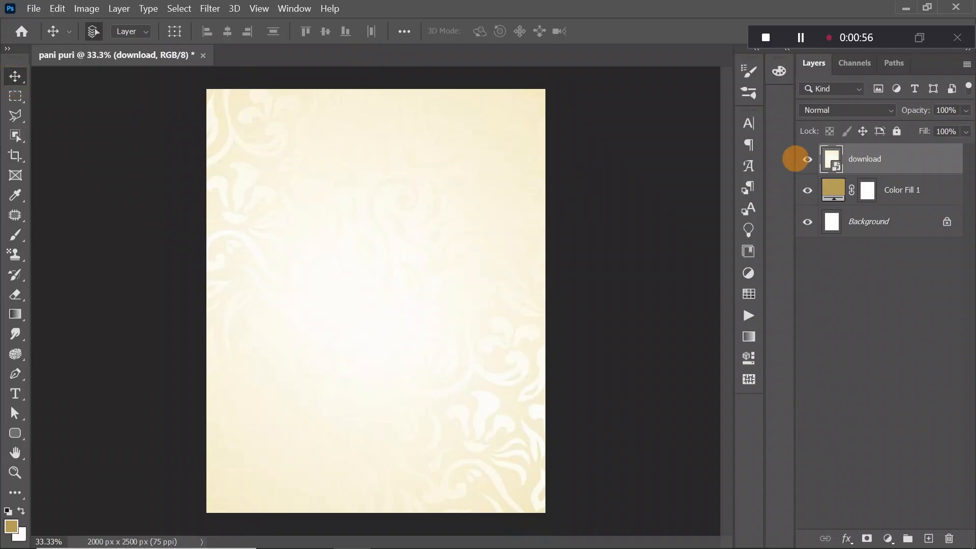
Step: Set the floral texture layer's blend mode to Linear Burn and lower its opacity
left_click(817, 108)
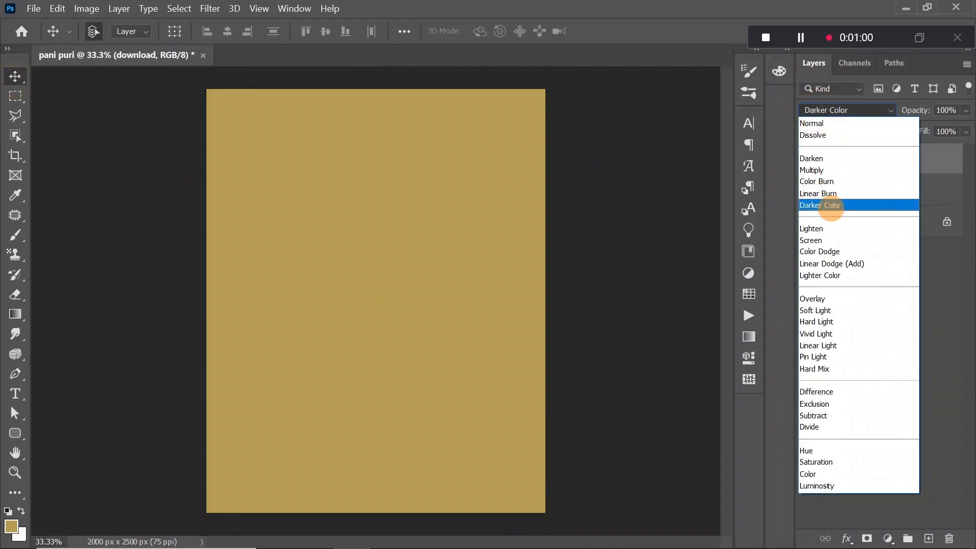
left_click(827, 193)
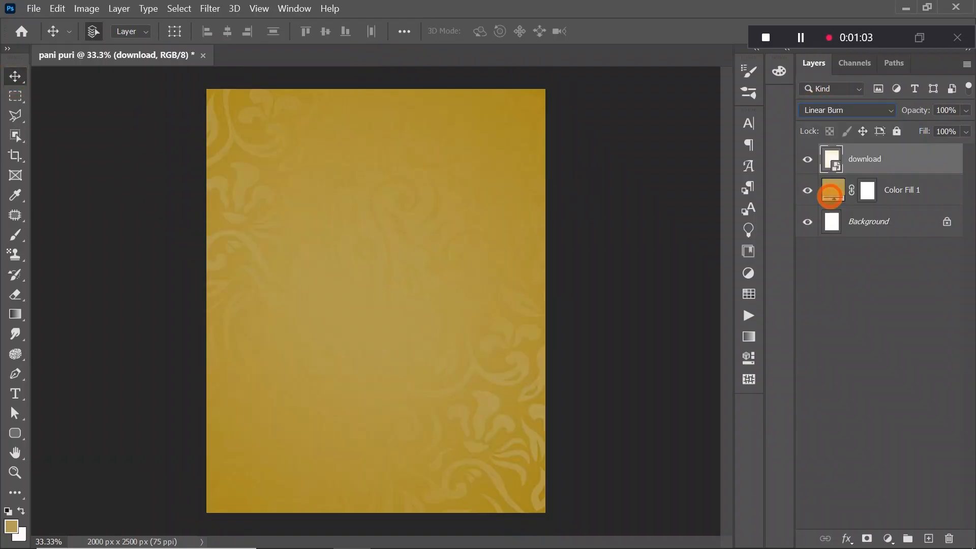
left_click(966, 110)
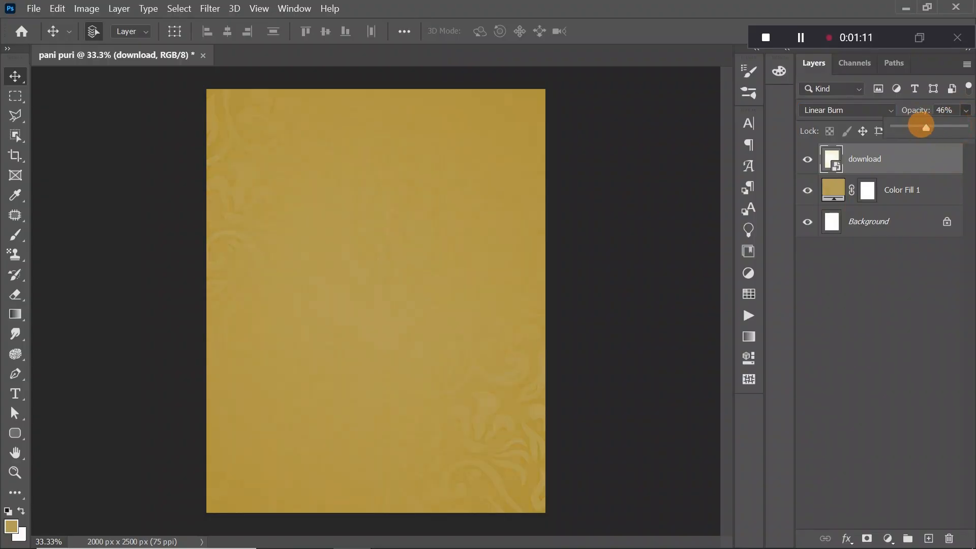
left_click(645, 257)
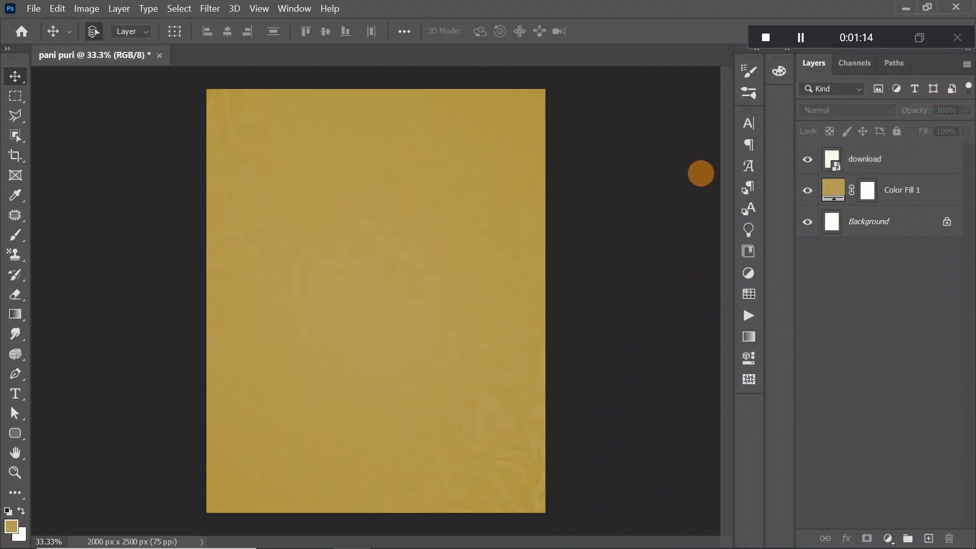
Step: Review the pale yellow colour of the solid colour fill layer in the colour picker
left_click(801, 37)
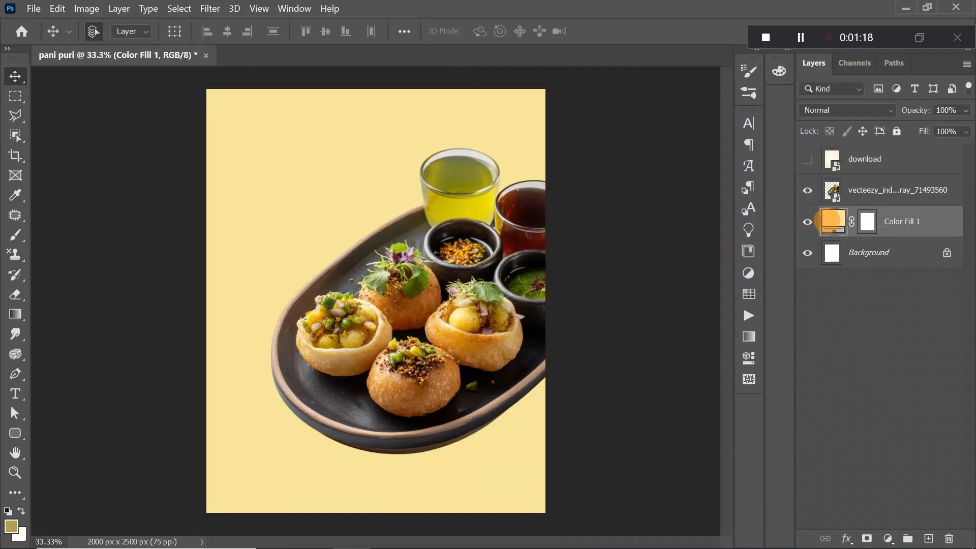
double_click(831, 220)
left_click(884, 211)
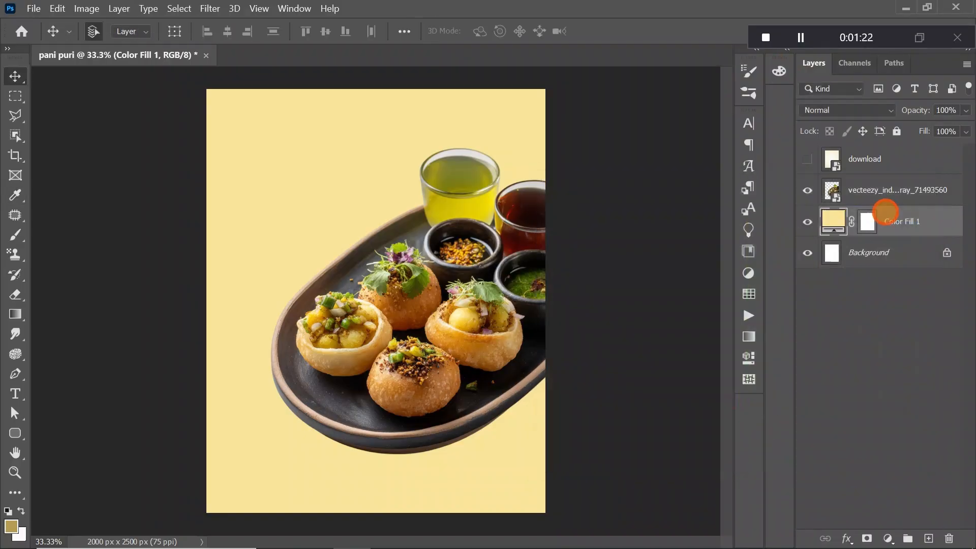
Step: Scale the pani puri tray image to about 41.77% and reposition it so it runs off the canvas's right edge
left_click(516, 296)
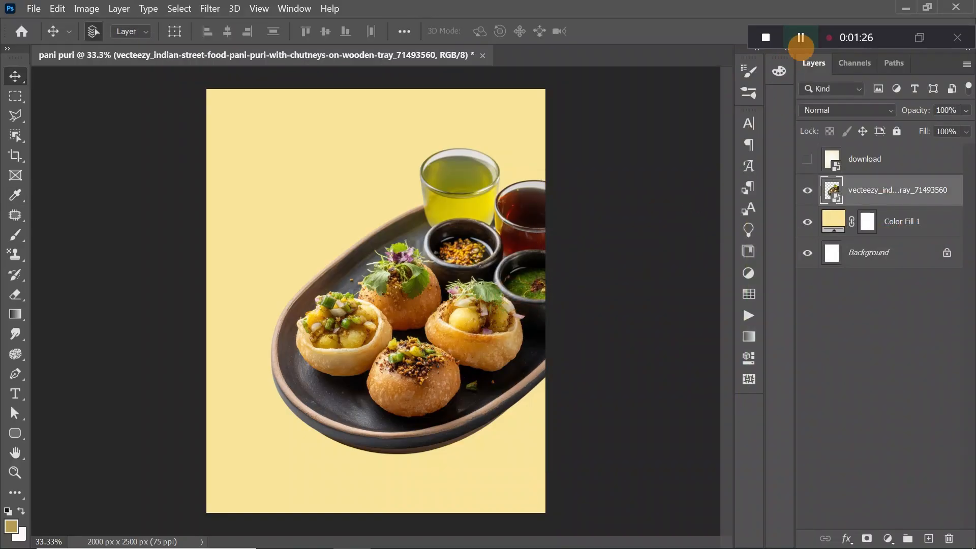
left_click(801, 37)
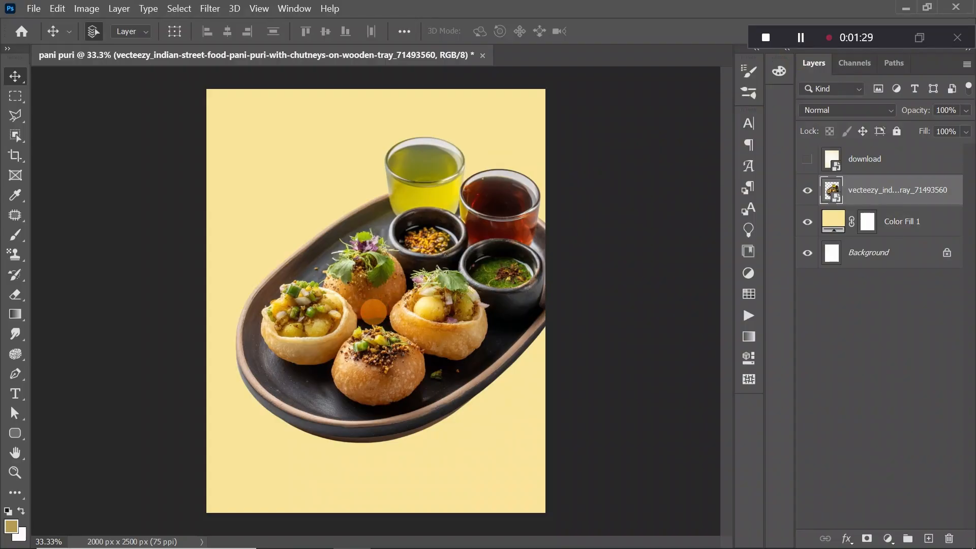
key("ctrl+t")
left_click_drag(228, 122, 291, 151)
left_click_drag(366, 254, 391, 241)
left_click(18, 75)
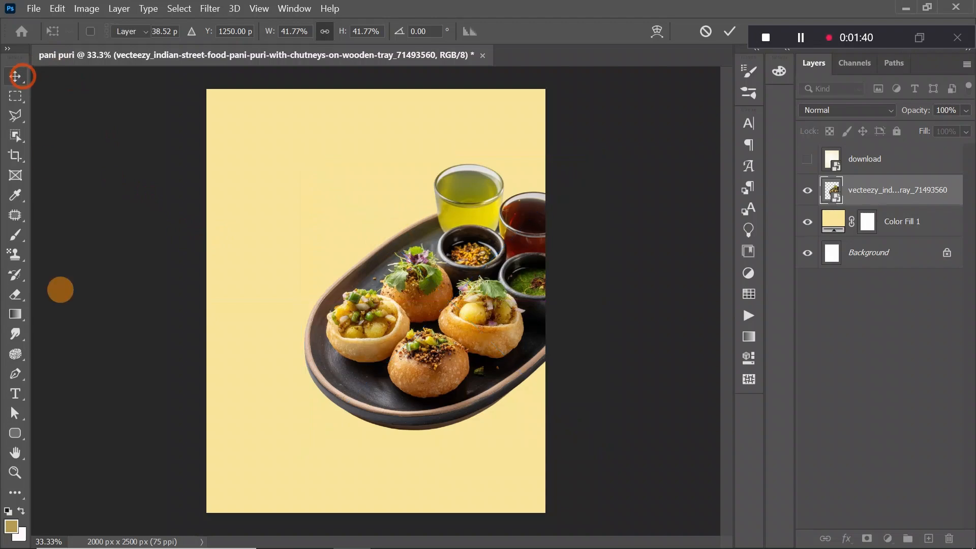
Step: Switch to the Brush tool and create a new empty layer above the tray image
left_click(14, 433)
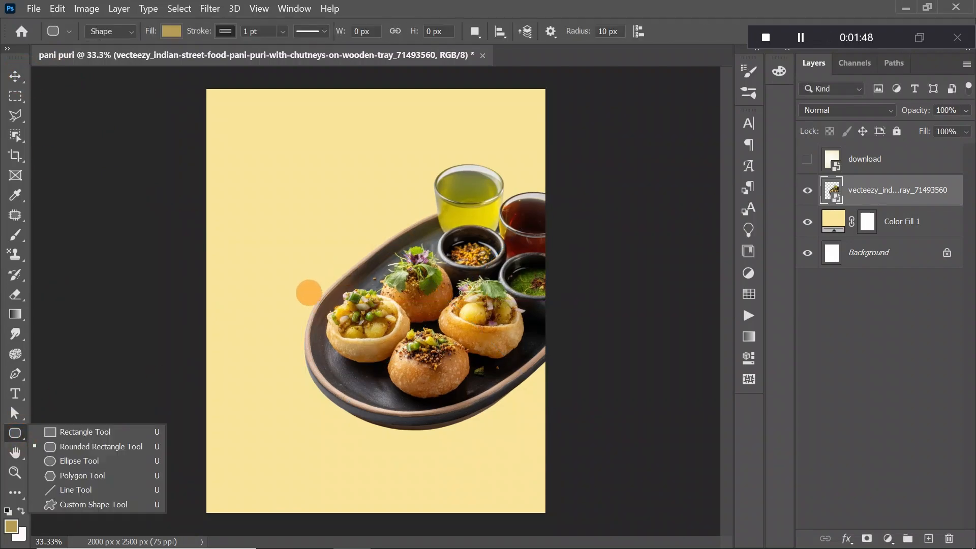
left_click(16, 235)
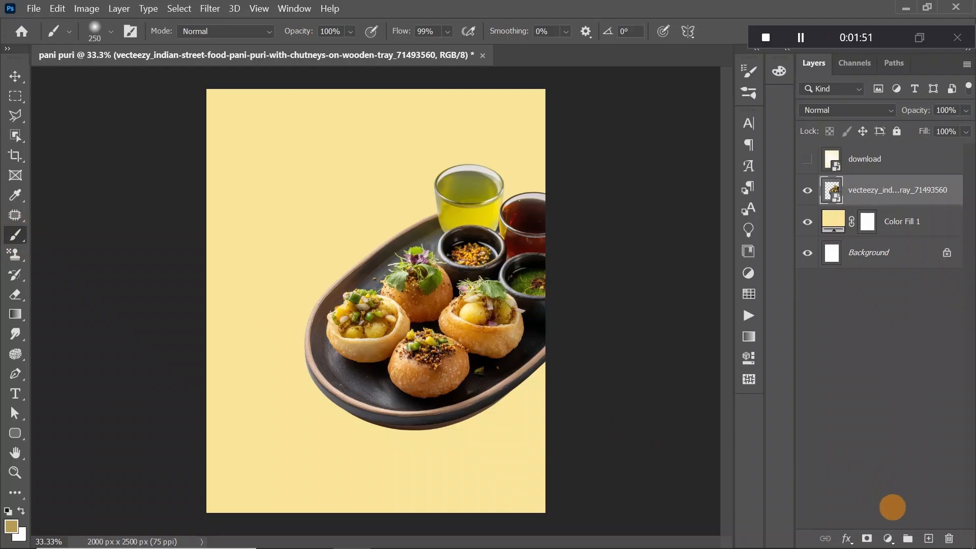
left_click(929, 538)
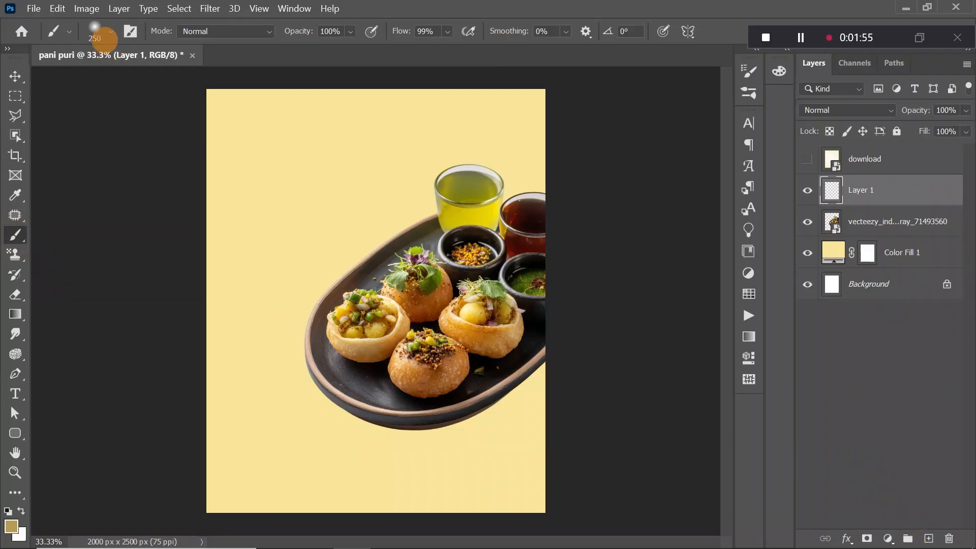
Step: Choose a soft brush with a flattened tip and 0% hardness, and enlarge it to 1600 px
left_click(104, 37)
left_click(178, 147)
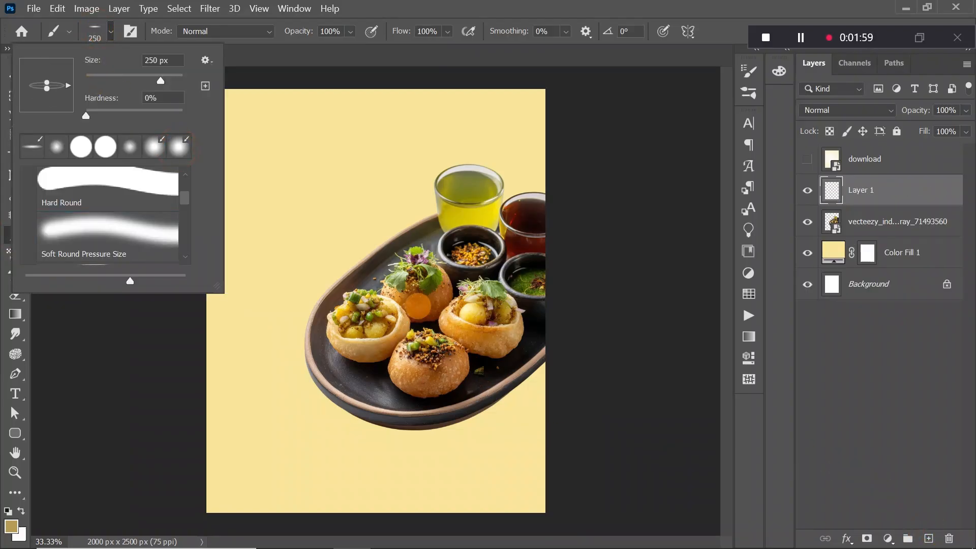
left_click(103, 365)
key("bracketright")
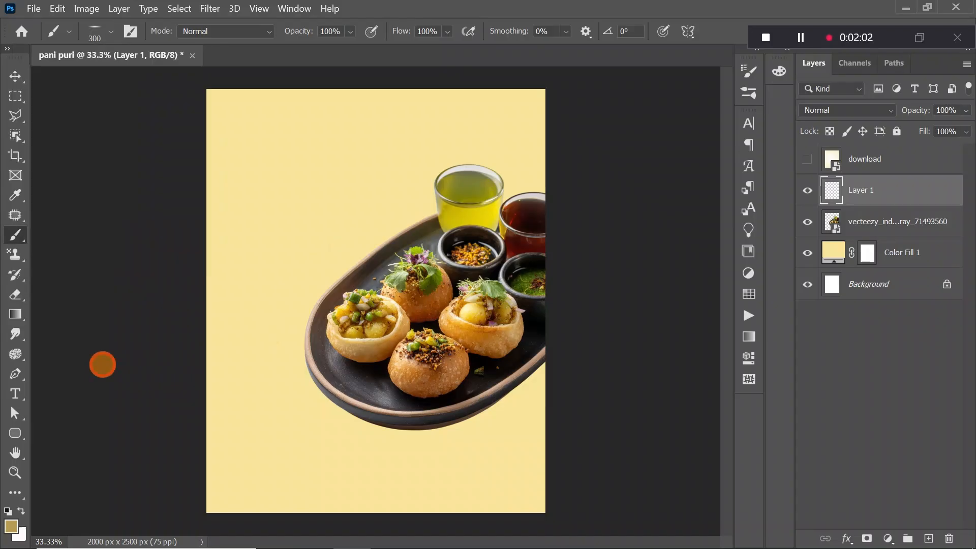
key("bracketright")
key("bracketright")
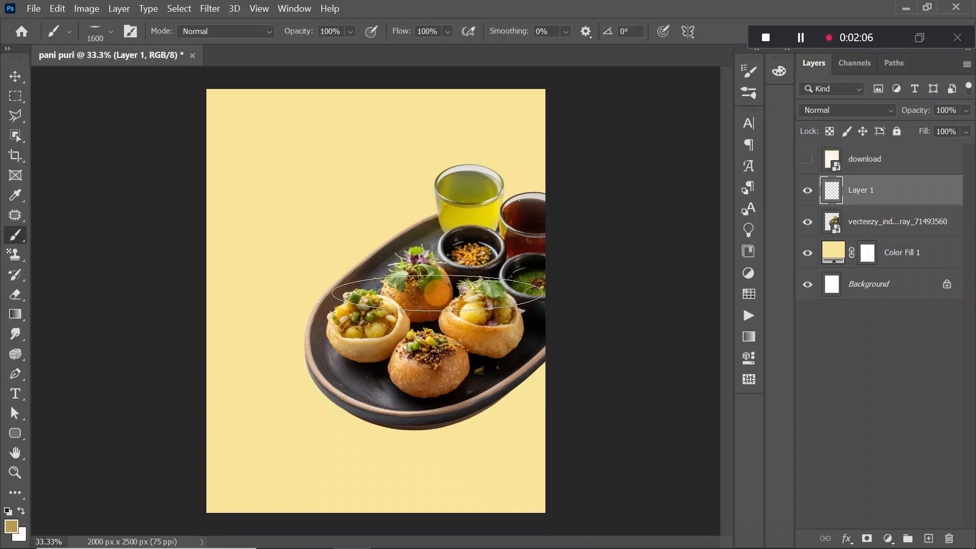
Step: Reshape the 1600 px brush tip into a fuller ellipse angled at -13°, undoing the test dabs made on the tray
left_click(426, 353)
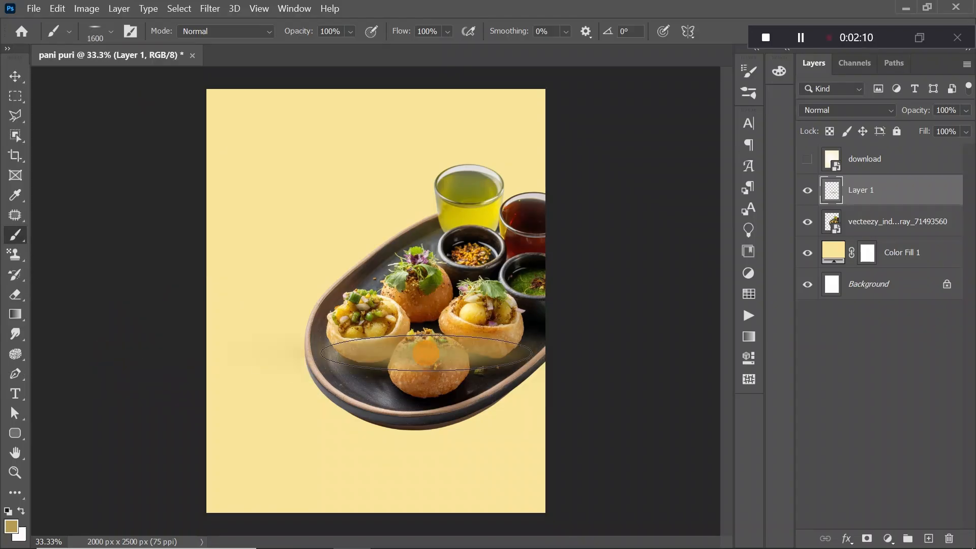
key("ctrl+z")
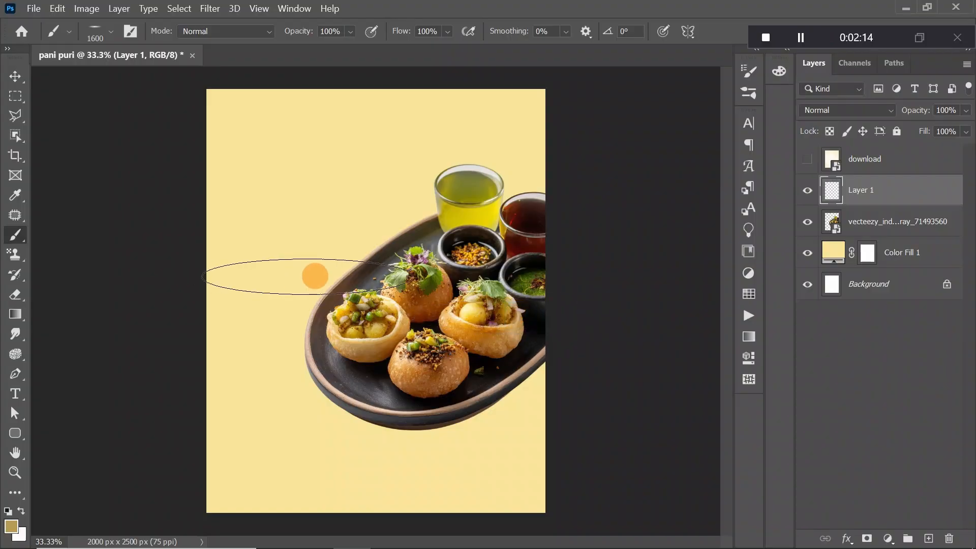
left_click(94, 32)
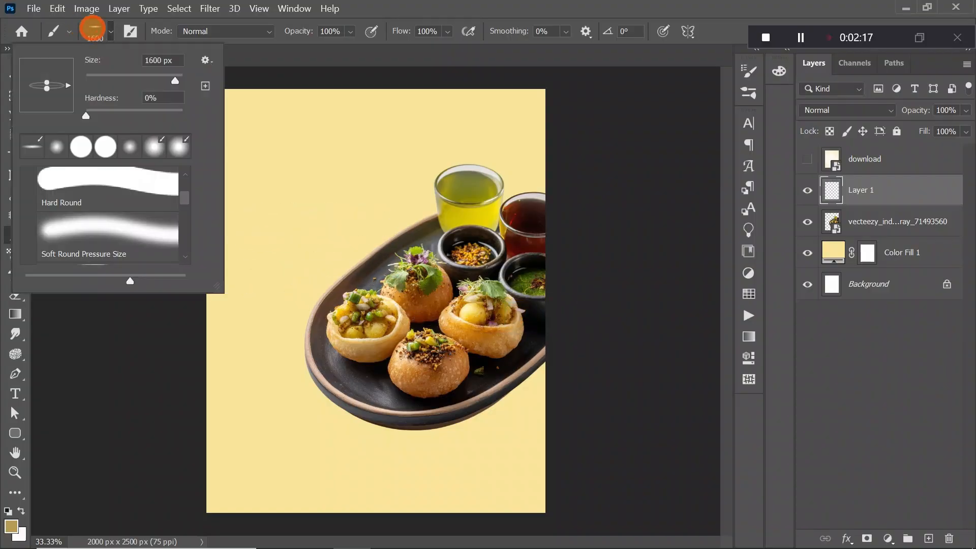
left_click(47, 86)
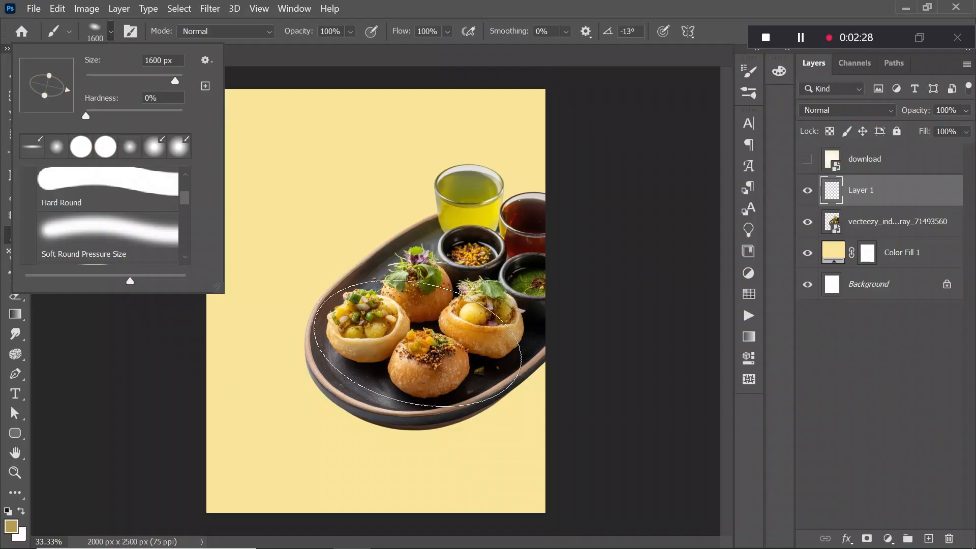
left_click(417, 343)
key("ctrl+z")
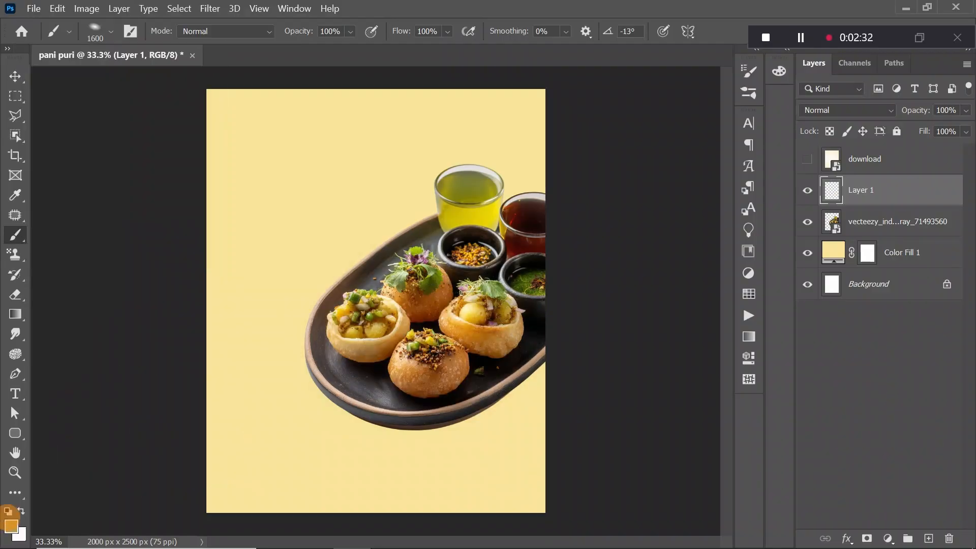
Step: Paint a soft black shadow over the tray and move the shadow layer beneath the tray image layer
left_click(410, 345)
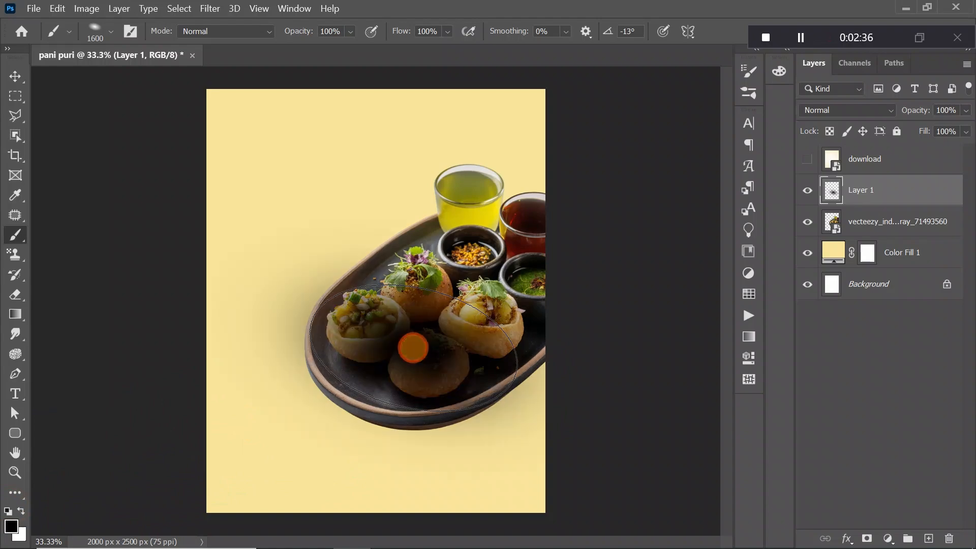
left_click(582, 235)
left_click_drag(854, 190, 856, 235)
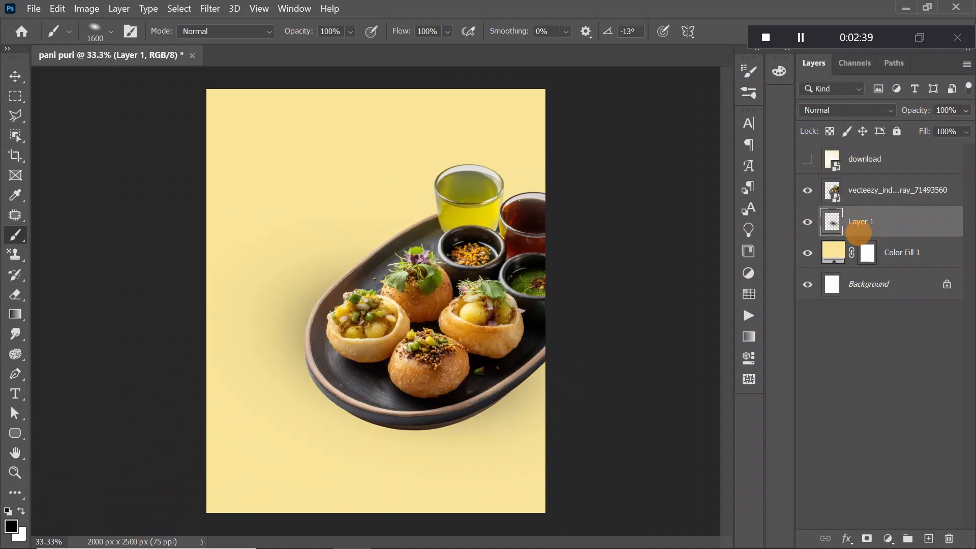
Step: Build up the tray's shadow with more soft black brush dabs behind the glasses and below the tray's lower edge
left_click(468, 291)
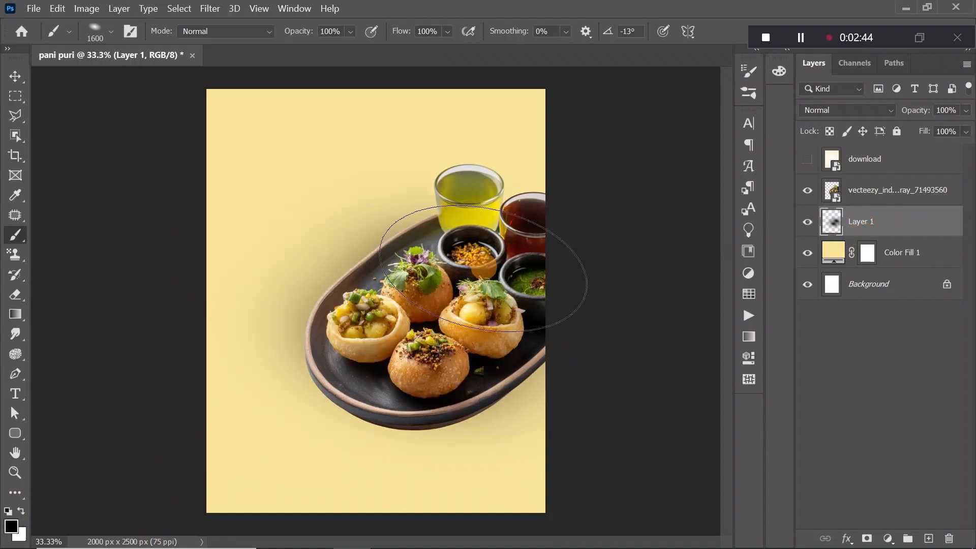
left_click(491, 237)
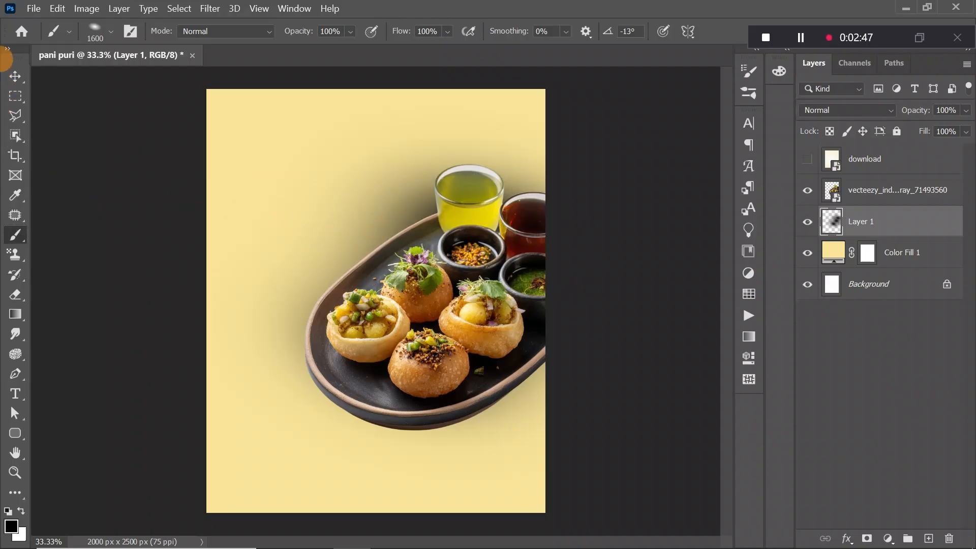
left_click(15, 76)
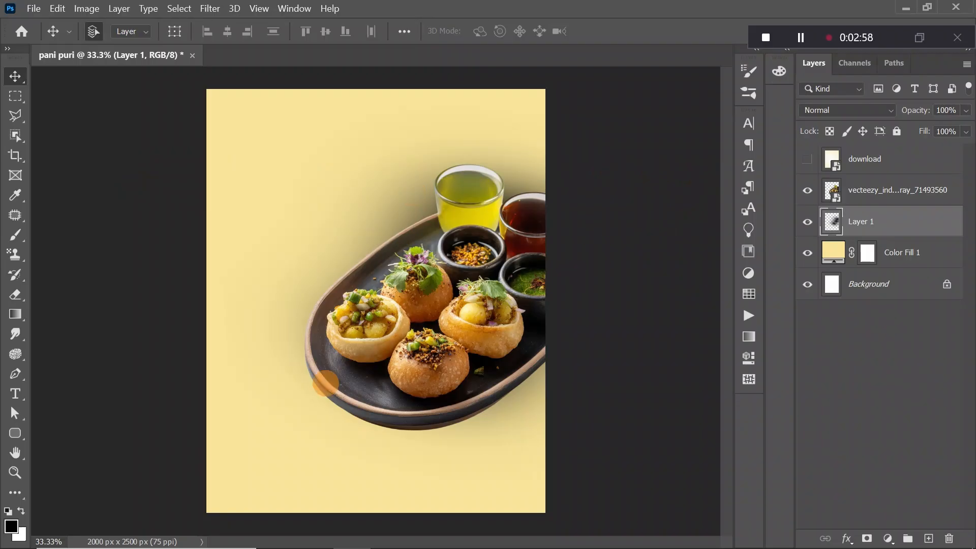
left_click(13, 233)
left_click(469, 397)
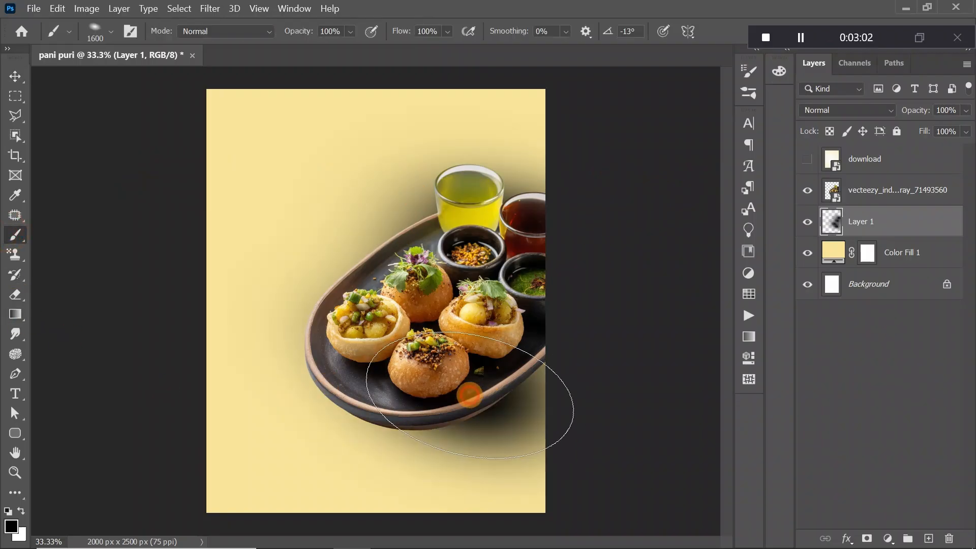
left_click(392, 411)
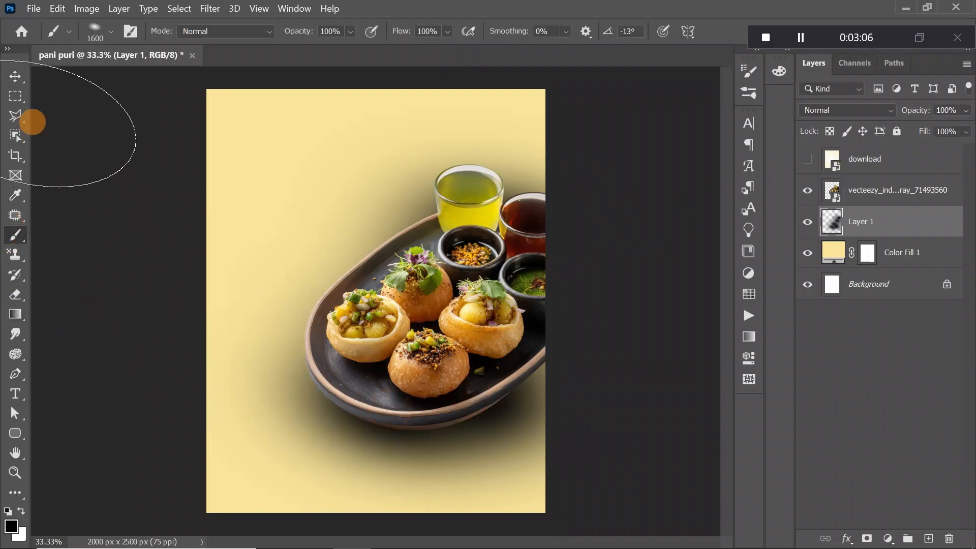
Step: Set the tray shadow layer's blend mode to Hard Light and its opacity to 54%
left_click(14, 77)
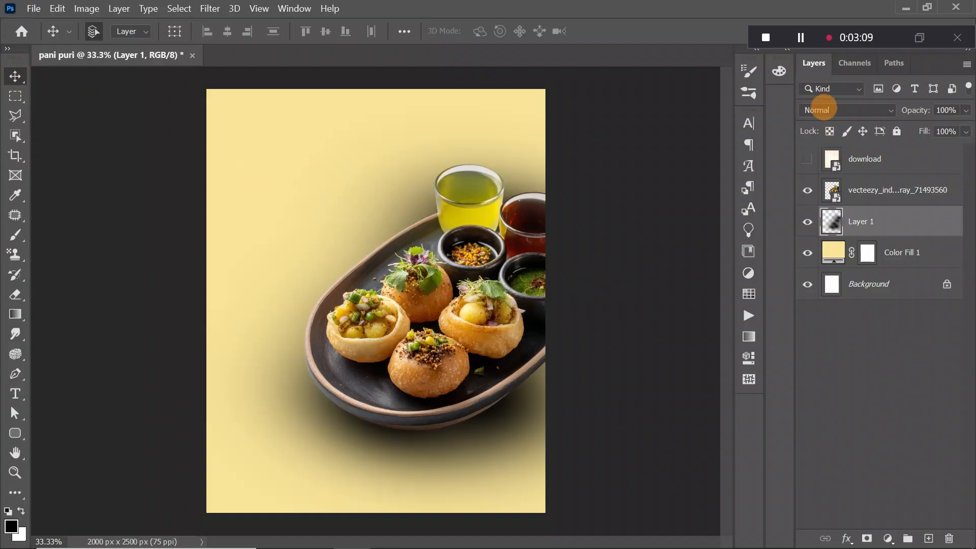
left_click(820, 109)
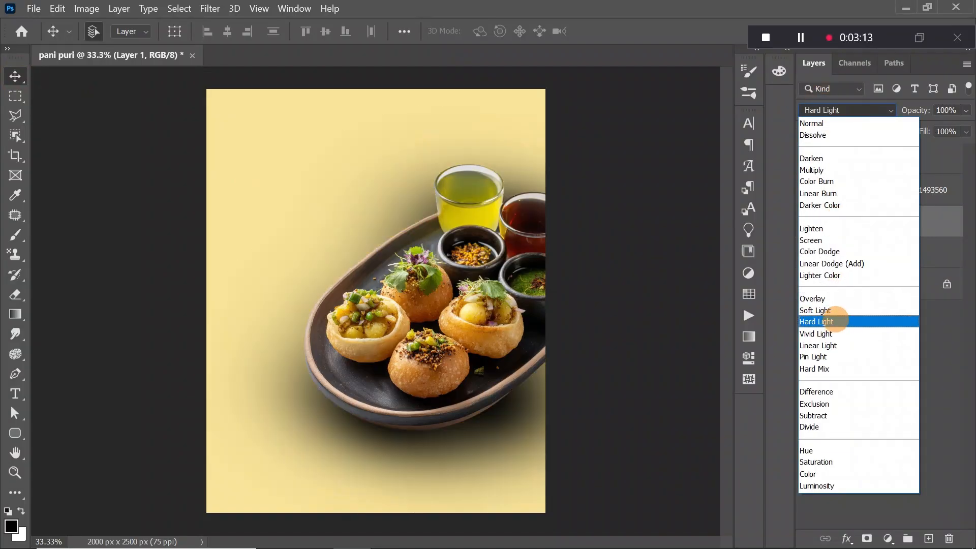
left_click(836, 320)
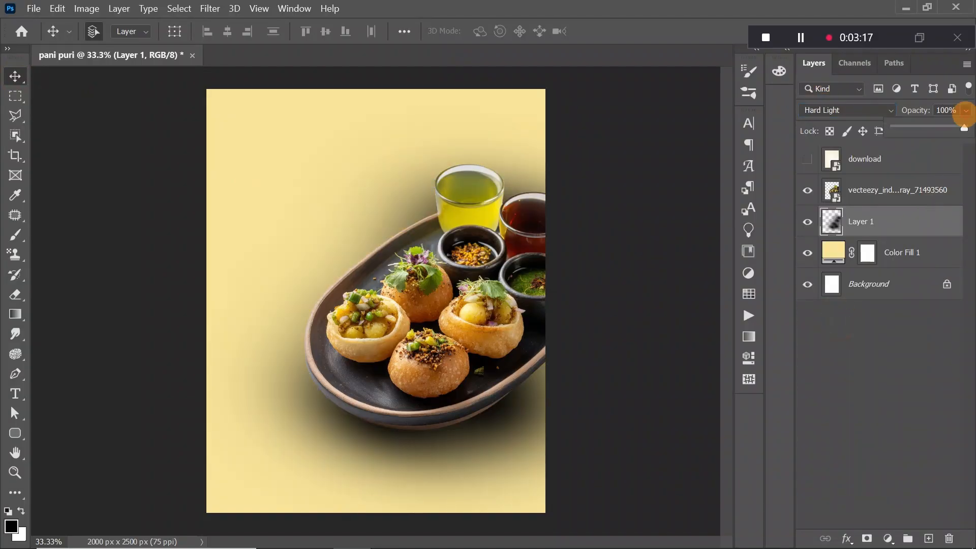
left_click_drag(929, 127, 932, 127)
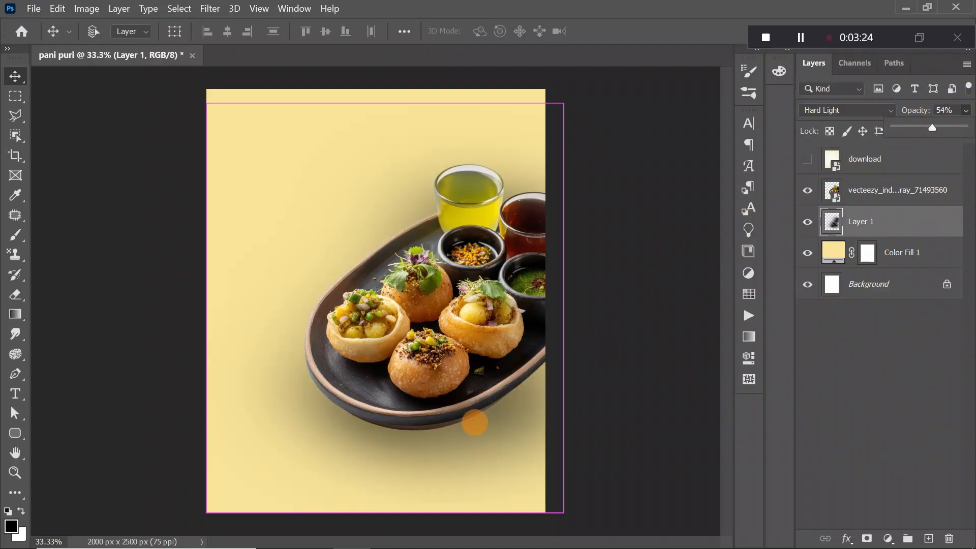
Step: Scale the tray's shadow up proportionally to 108.30% so it spreads further beyond the canvas edge
key("ctrl+t")
left_click_drag(563, 307, 599, 294)
left_click(14, 76)
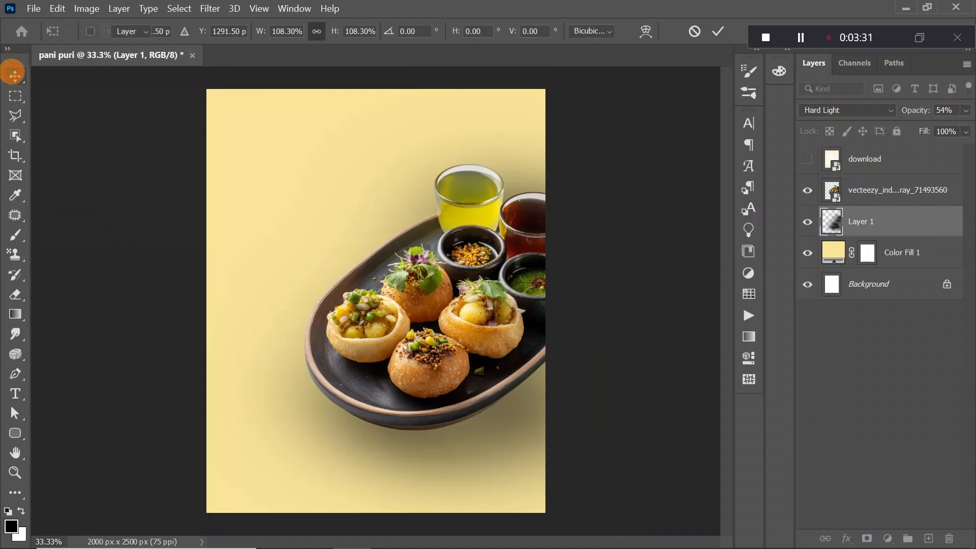
Step: Place the paper texture image download (59) and enlarge it to 267.74% so it covers the whole canvas
left_click(801, 39)
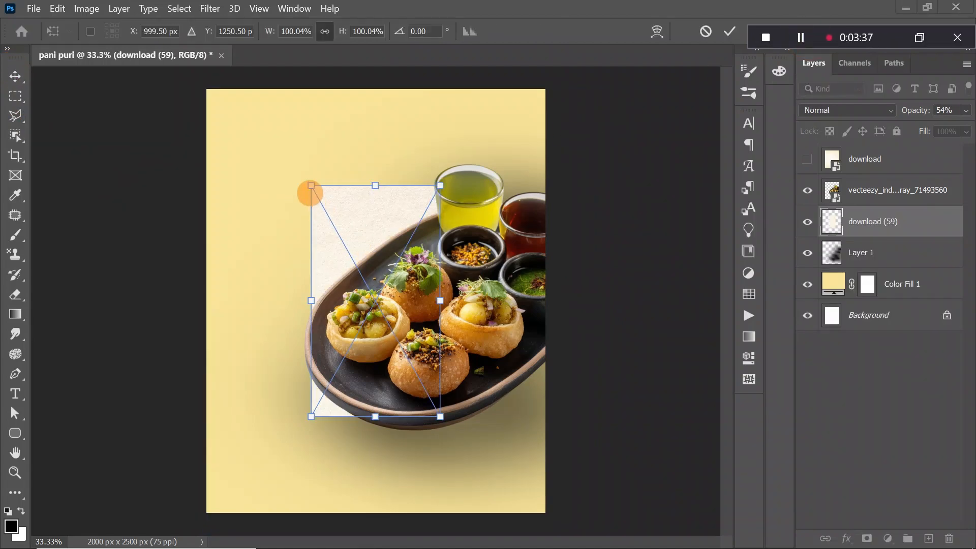
left_click_drag(312, 186, 185, 116)
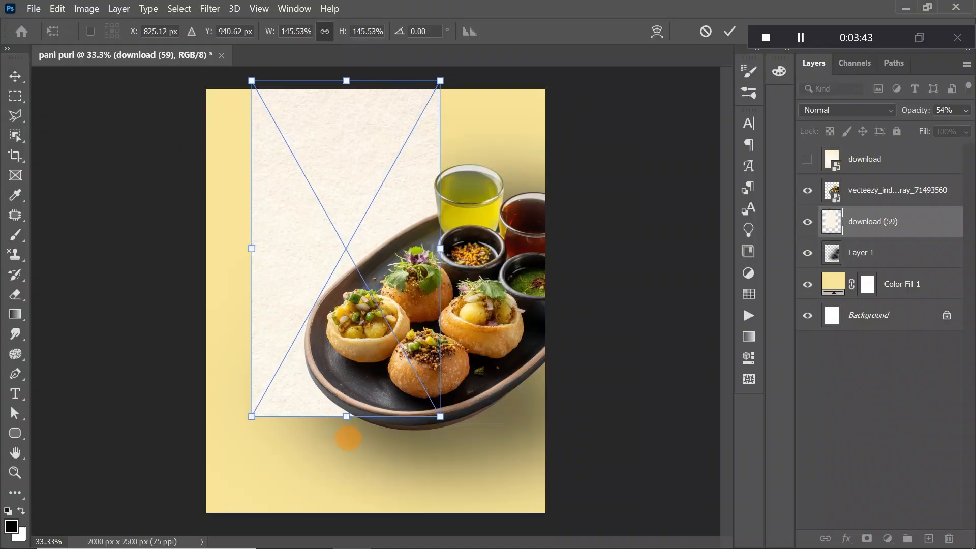
left_click_drag(345, 417, 346, 529)
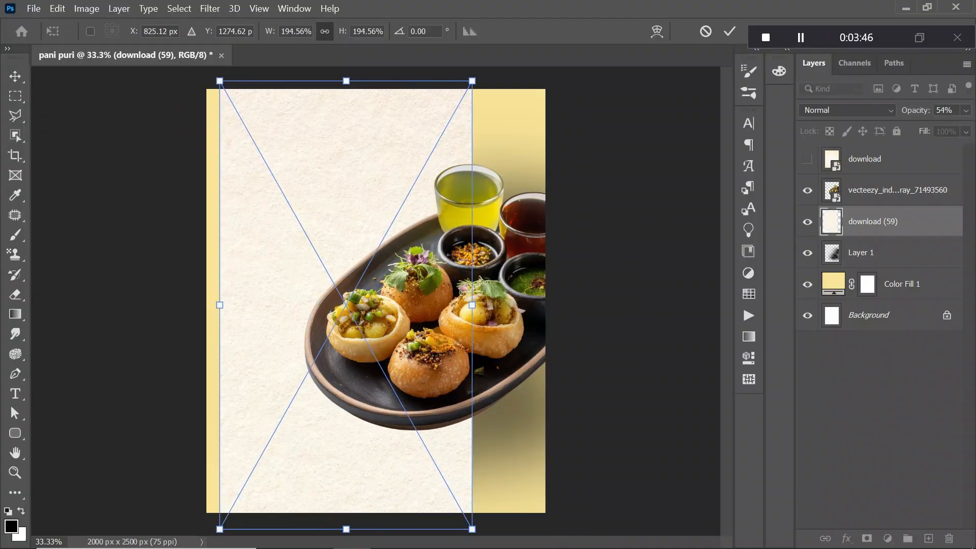
left_click_drag(472, 306, 545, 304)
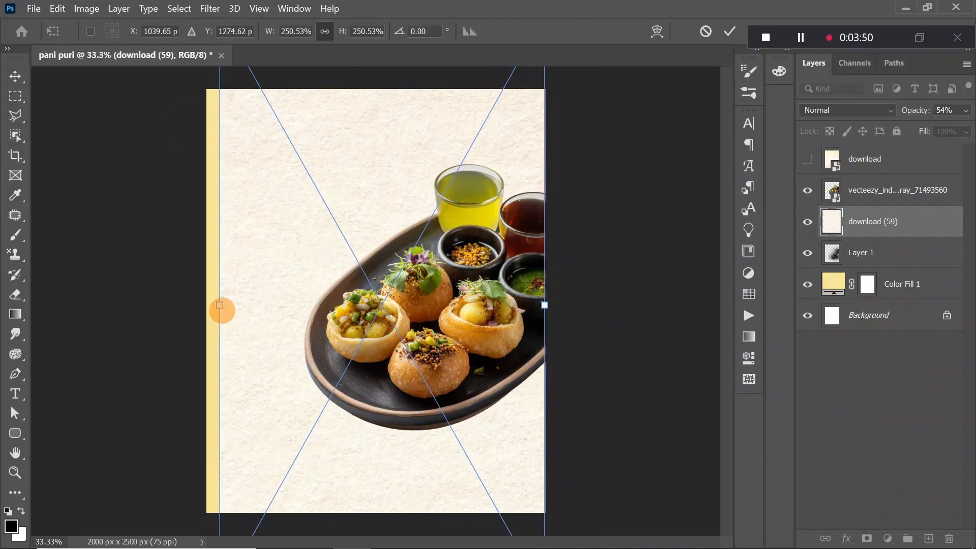
left_click_drag(220, 310, 198, 306)
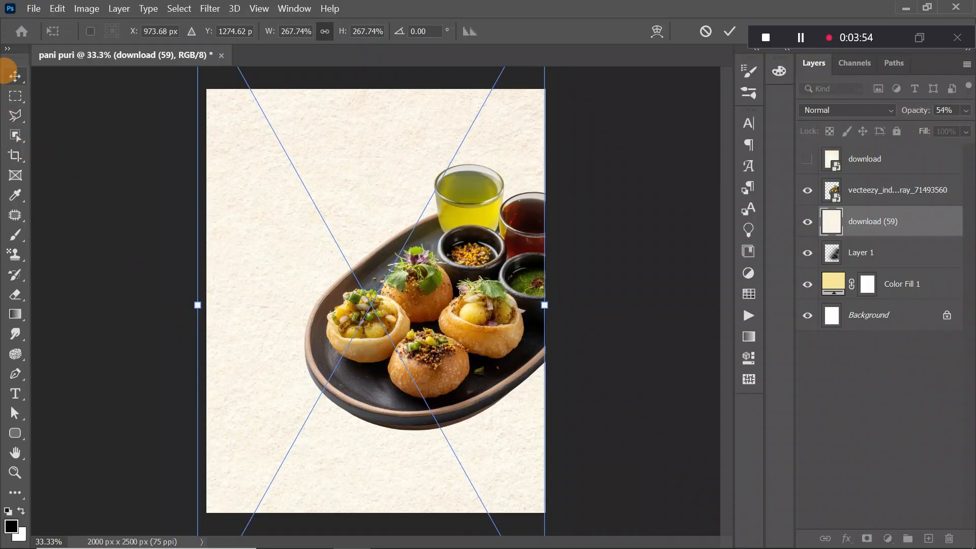
left_click(7, 73)
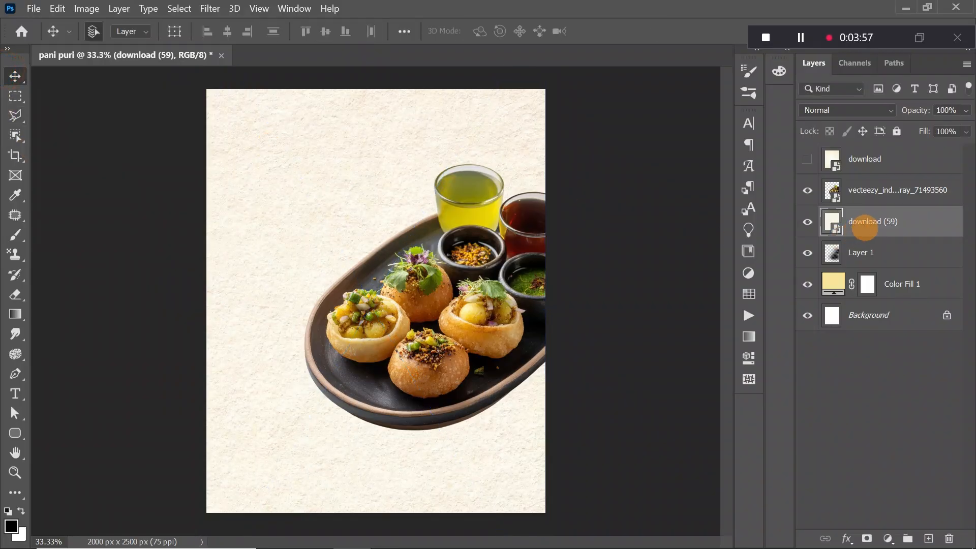
Step: Move the paper texture layer beneath the tray's shadow layer and set its blend mode to Lighter Color
left_click_drag(864, 229, 859, 256)
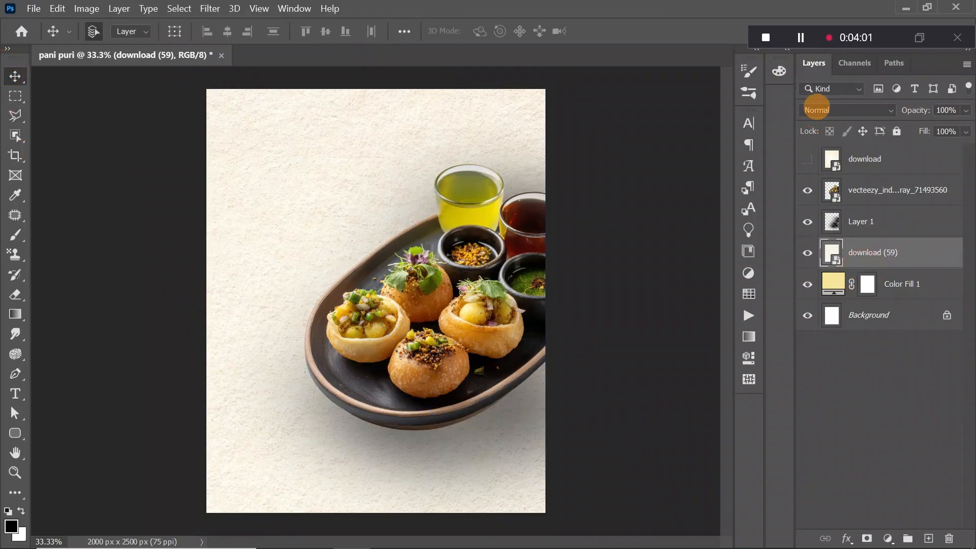
left_click(817, 110)
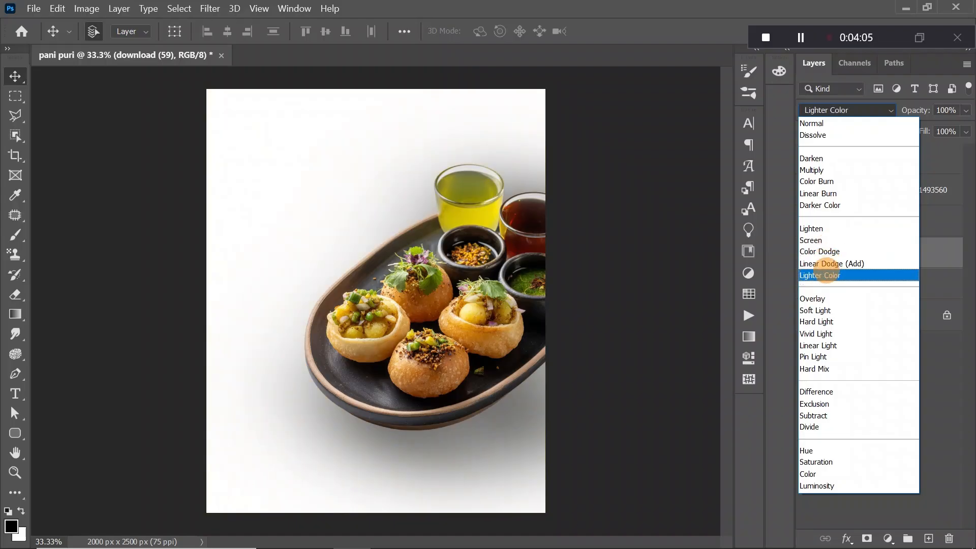
left_click(820, 275)
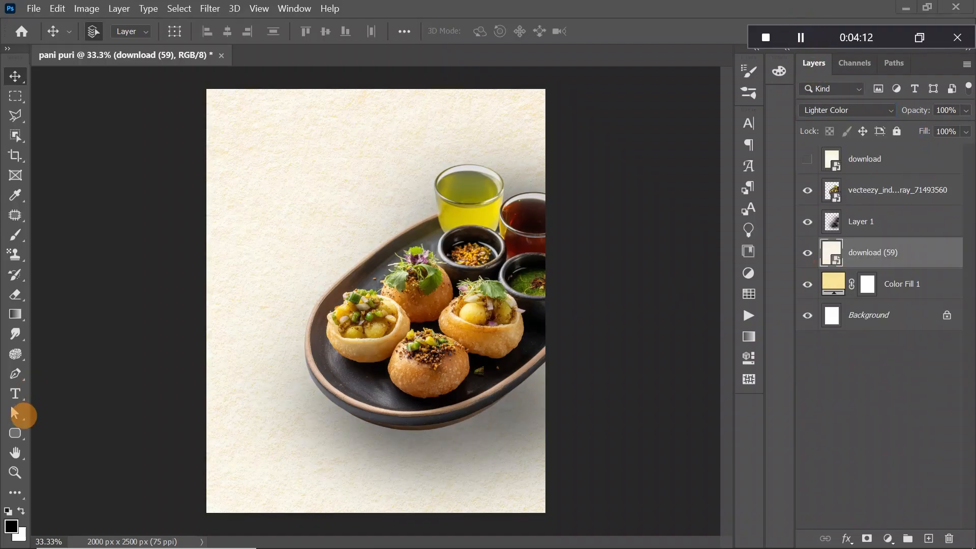
Step: Draw a rounded rectangle about 729 by 341 px at the canvas's left edge, above and left of the tray
left_click(14, 431)
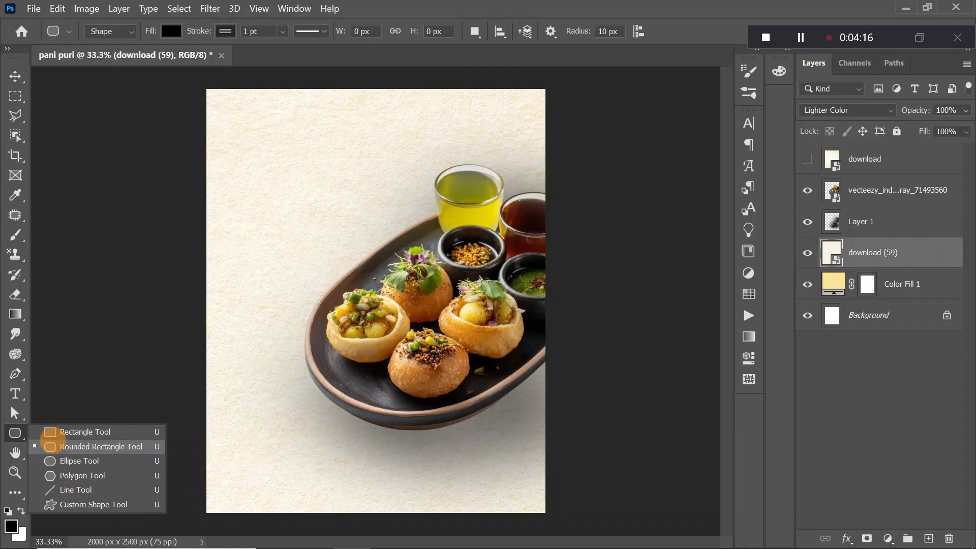
left_click(52, 444)
left_click_drag(207, 153, 330, 211)
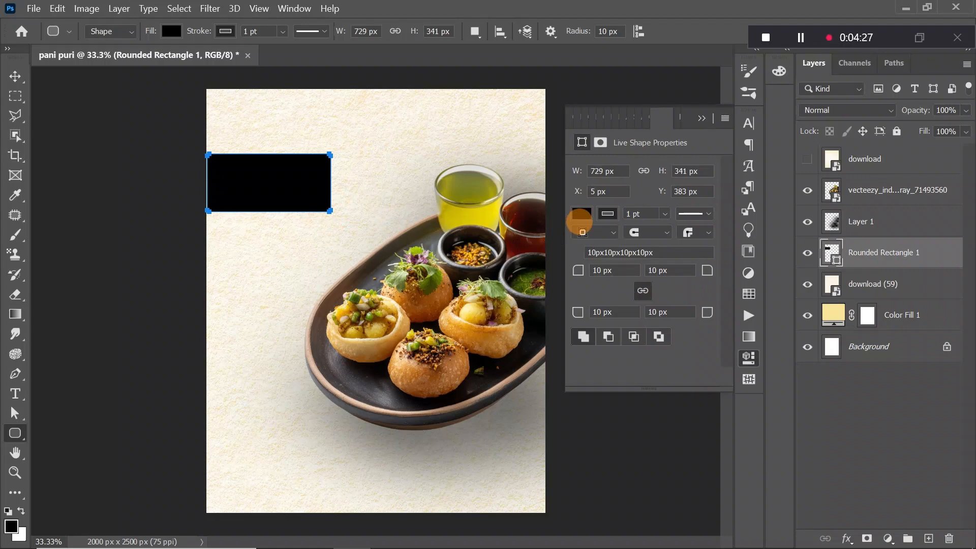
Step: Fill the rounded rectangle with the golden yellow f2cb47 sampled from the food image
left_click(581, 214)
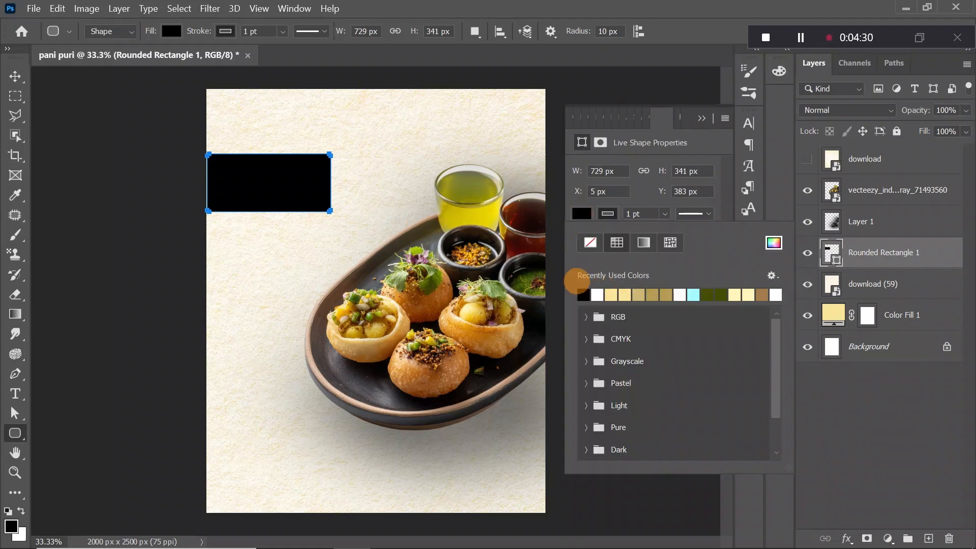
left_click(774, 243)
left_click(496, 311)
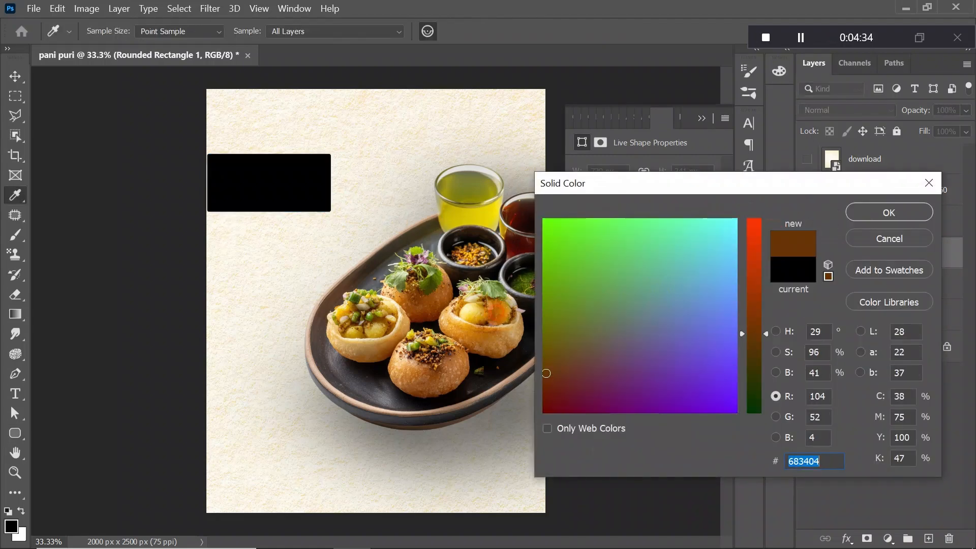
left_click(476, 315)
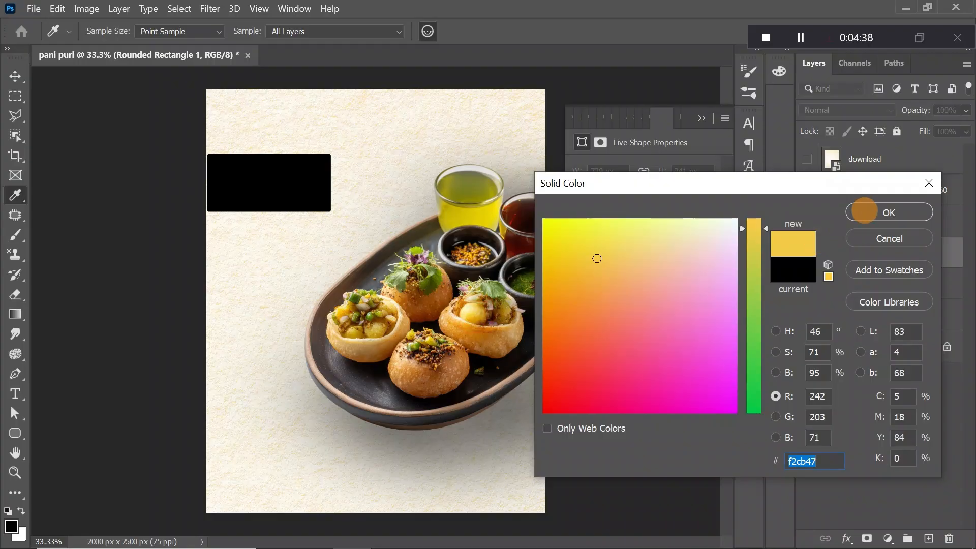
left_click(889, 212)
Step: Round all corners of the yellow rectangle to 50 px and remove its stroke
left_click(727, 189)
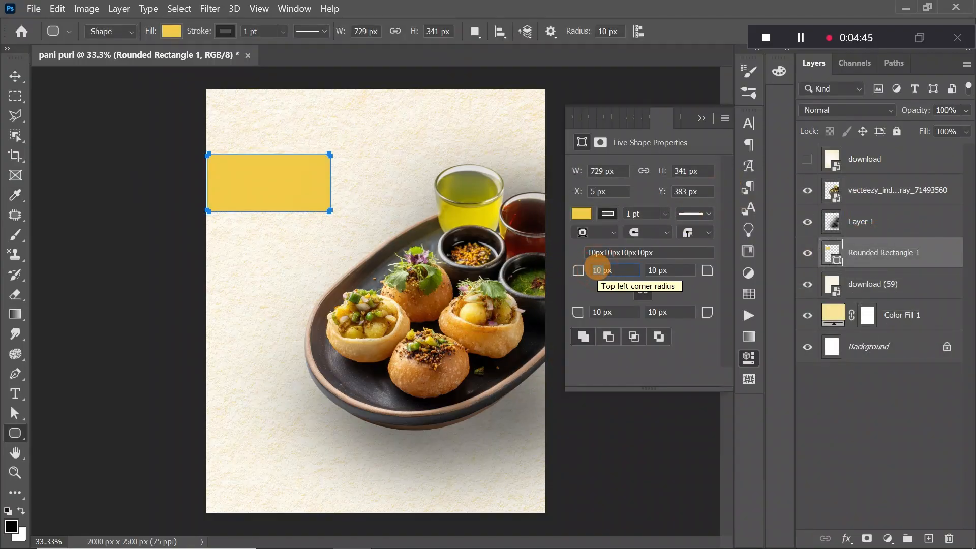
type("5px")
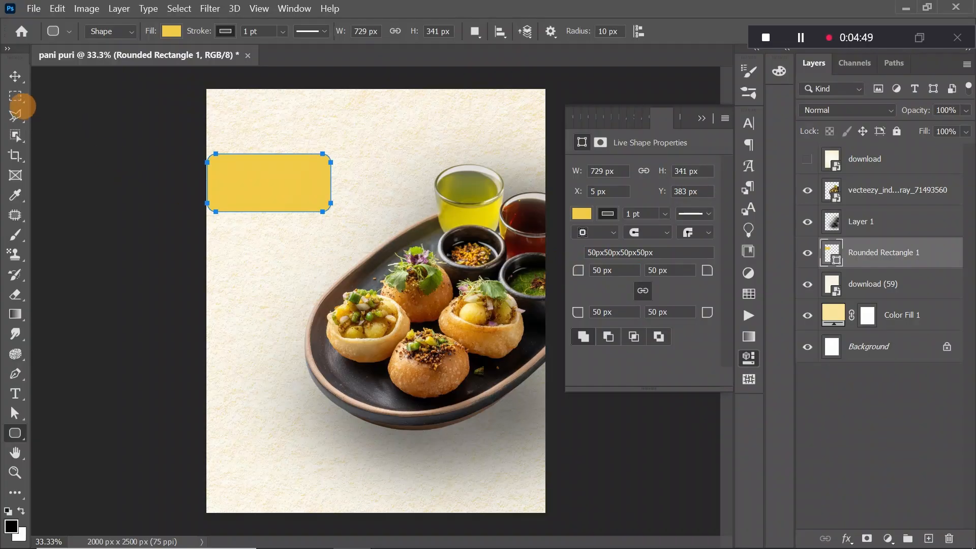
left_click(14, 76)
left_click(600, 214)
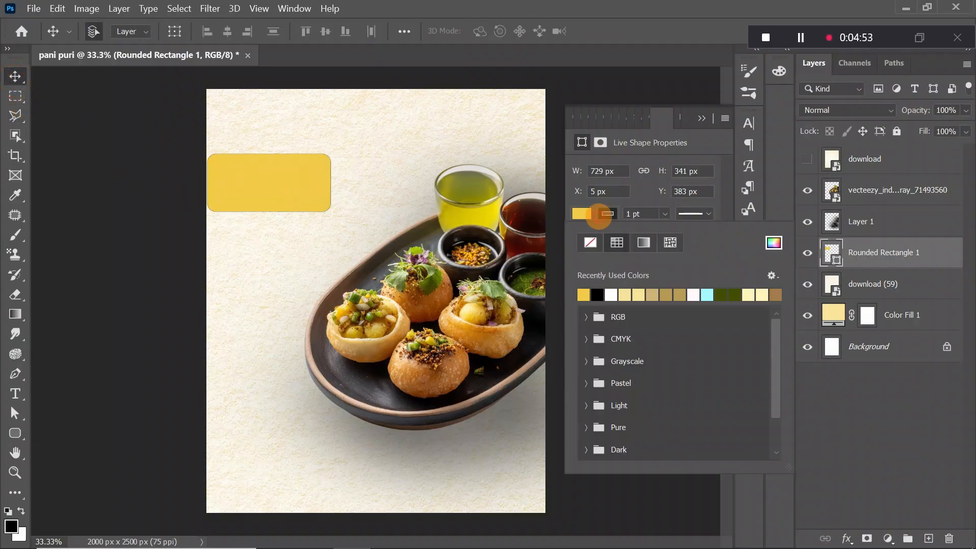
left_click(590, 242)
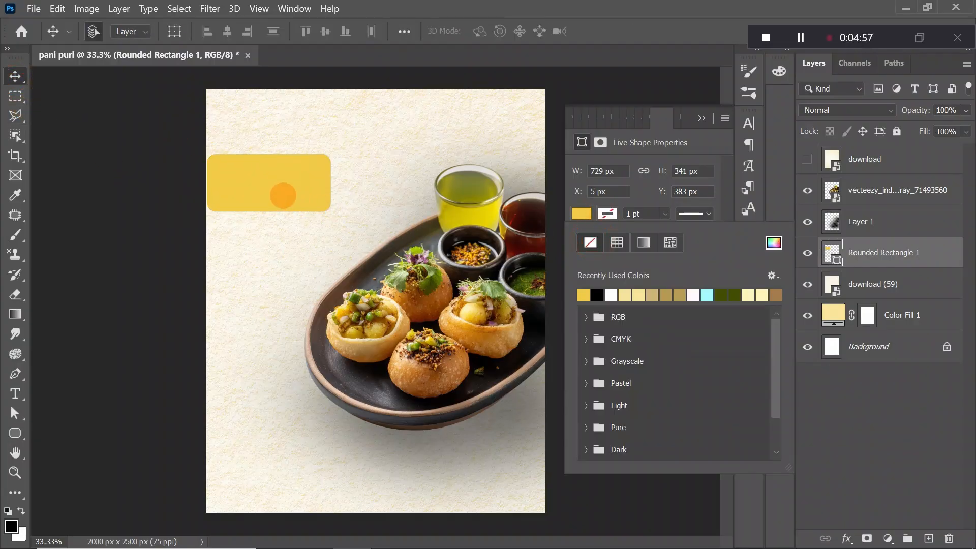
key("Escape")
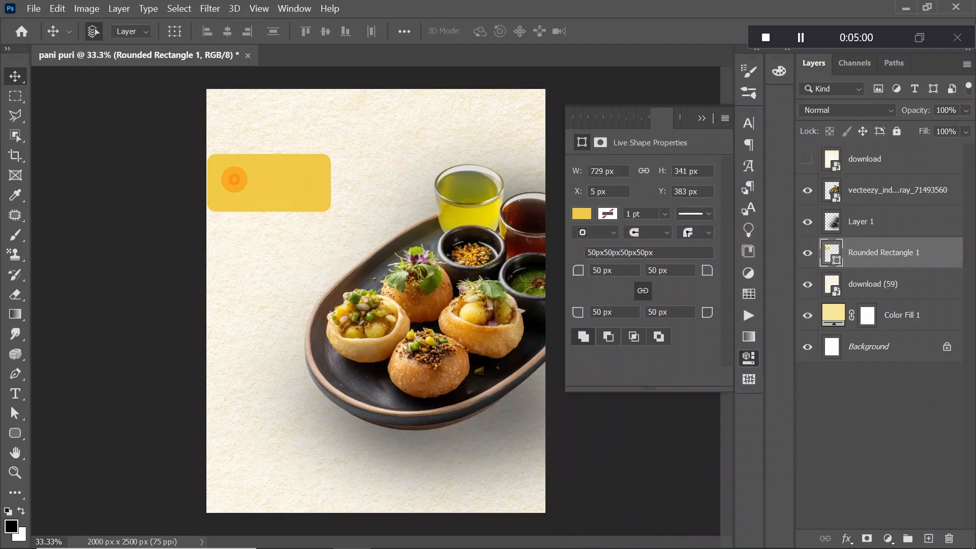
Step: Slant the yellow rectangle's top edge upward to the right and shift the shape slightly off the canvas's left edge
key("ctrl+t")
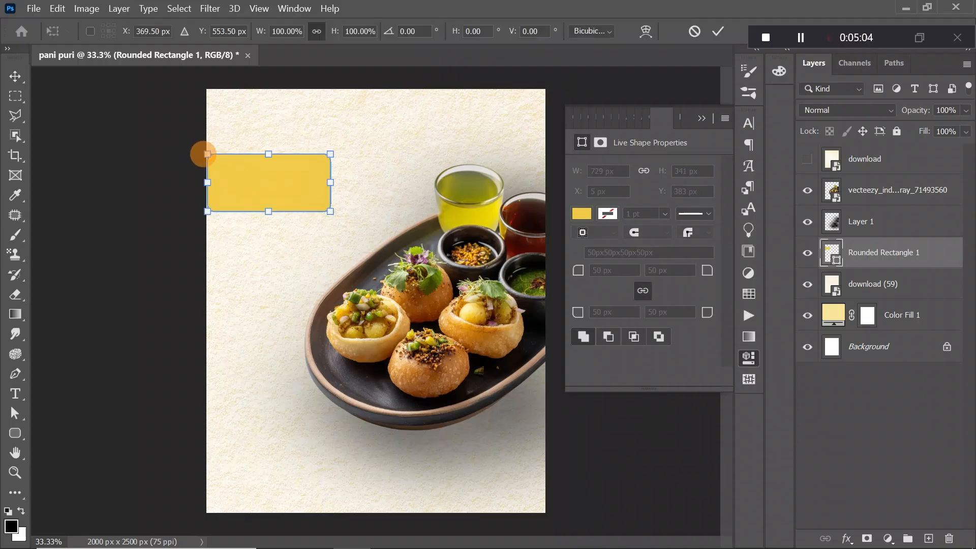
left_click_drag(207, 154, 207, 167)
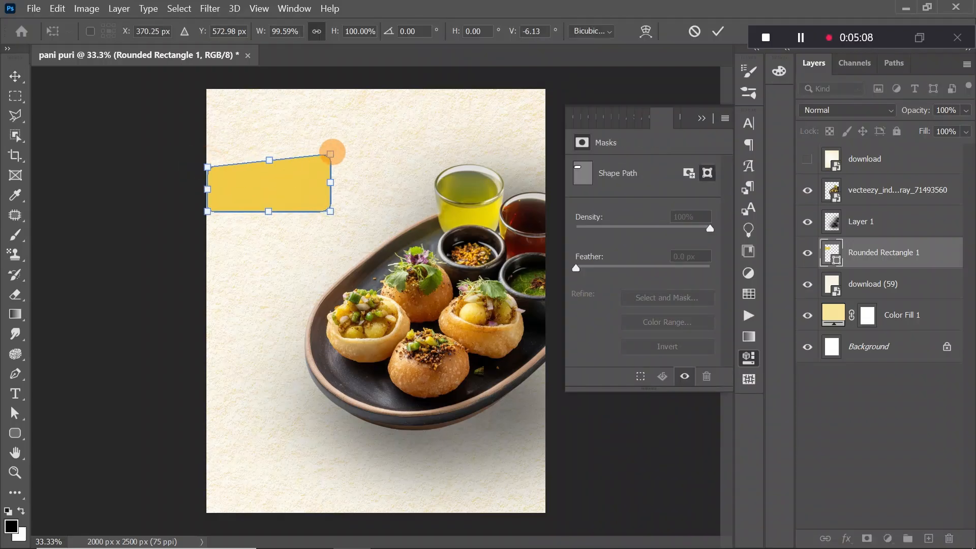
mouse_move(331, 153)
left_mouse_down()
mouse_move(331, 171)
mouse_move(331, 161)
left_mouse_up()
left_click(15, 76)
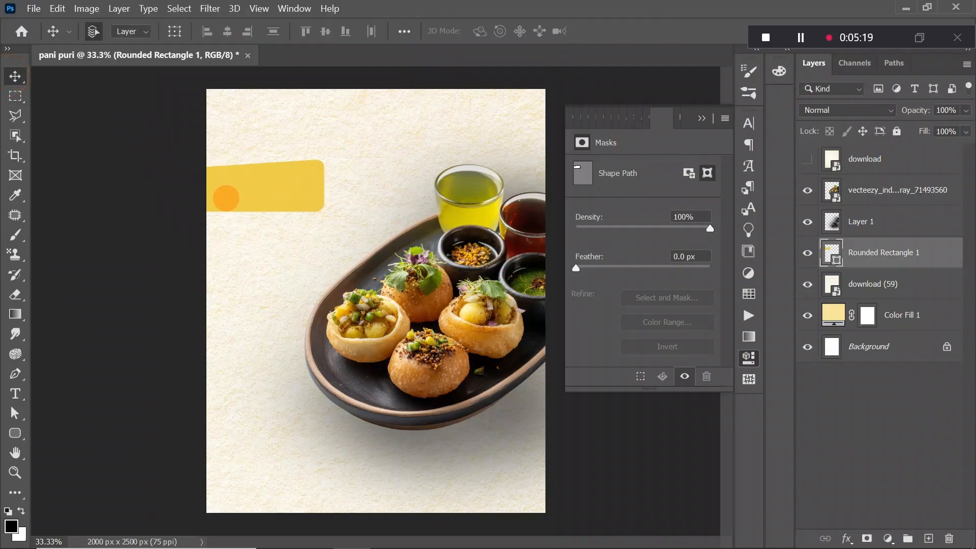
left_click(701, 117)
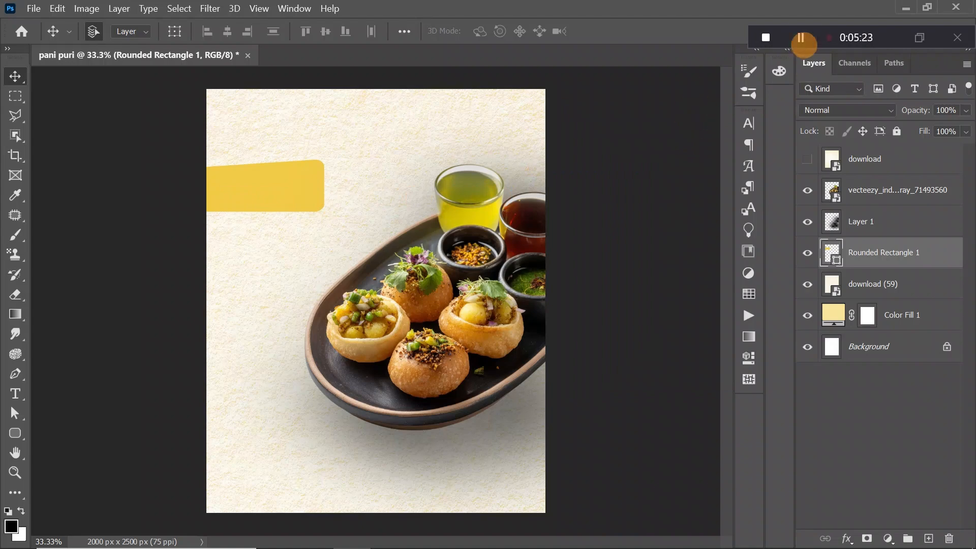
Step: Place the golgappa plate image over the yellow shape and add a new empty layer above it
left_click(801, 37)
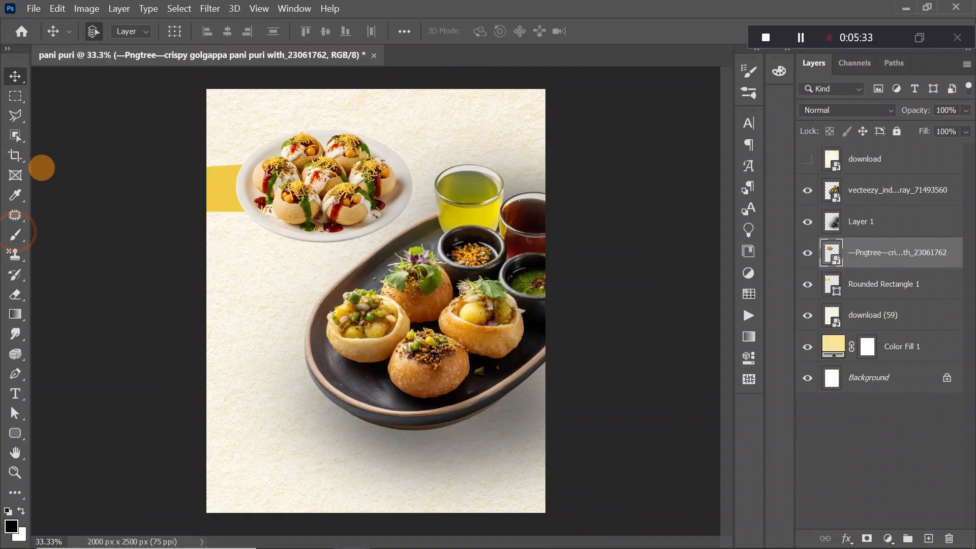
left_click(14, 235)
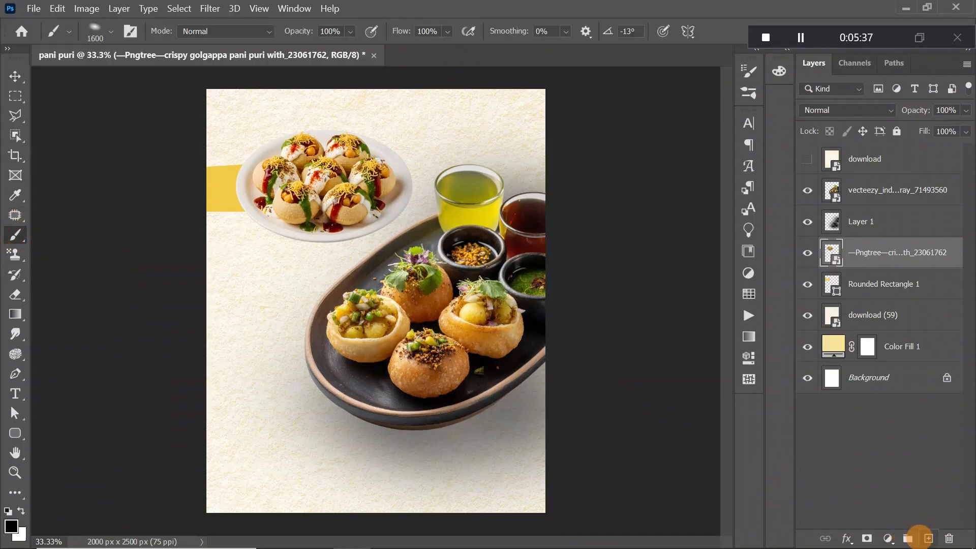
left_click(929, 539)
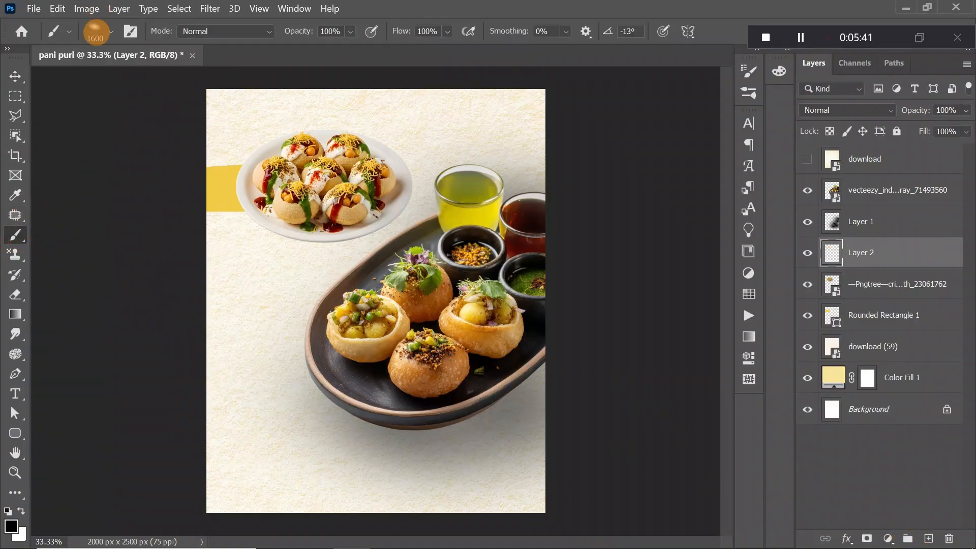
Step: Paint a black shadow along the plate's lower edge with a flattened 1200 px soft brush, and move its layer beneath the yellow shape
left_click(95, 31)
left_click(61, 146)
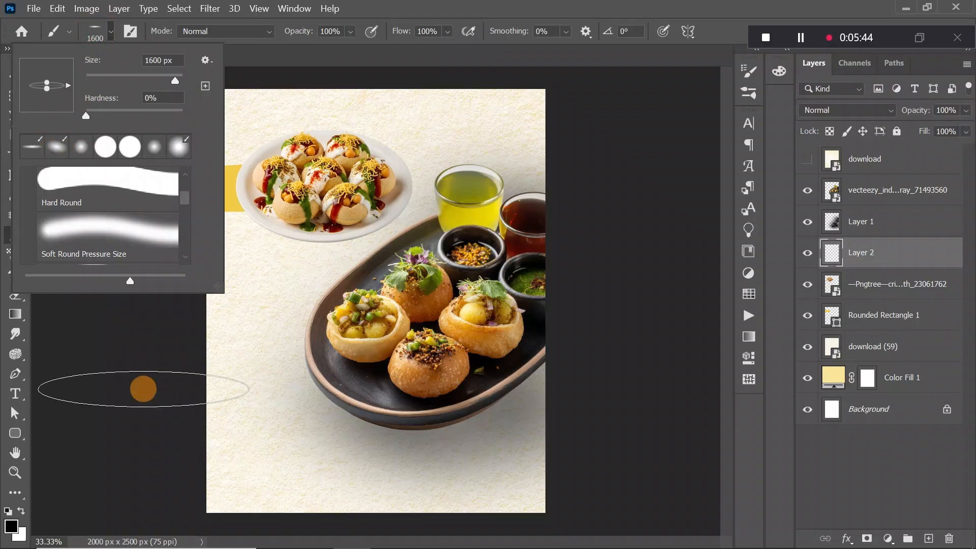
left_click(119, 399)
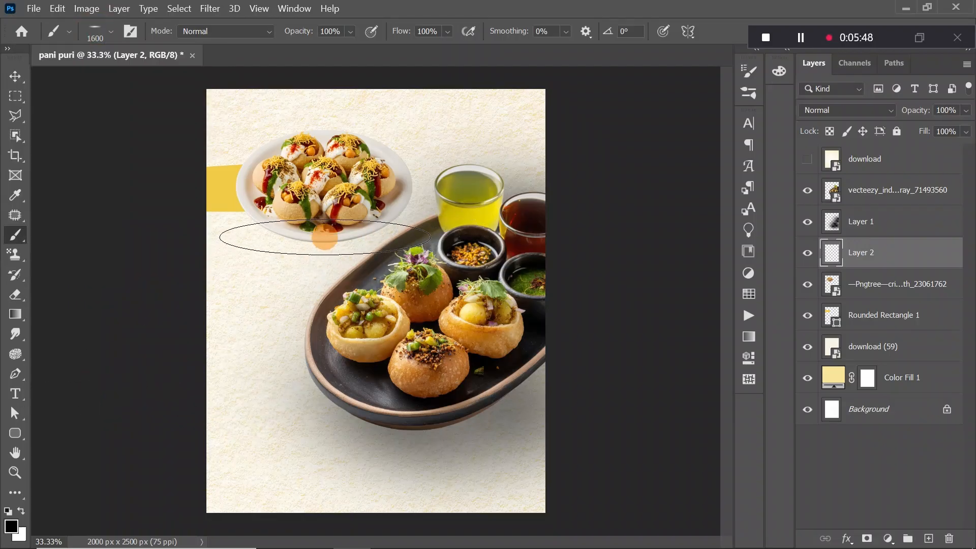
left_click(324, 237)
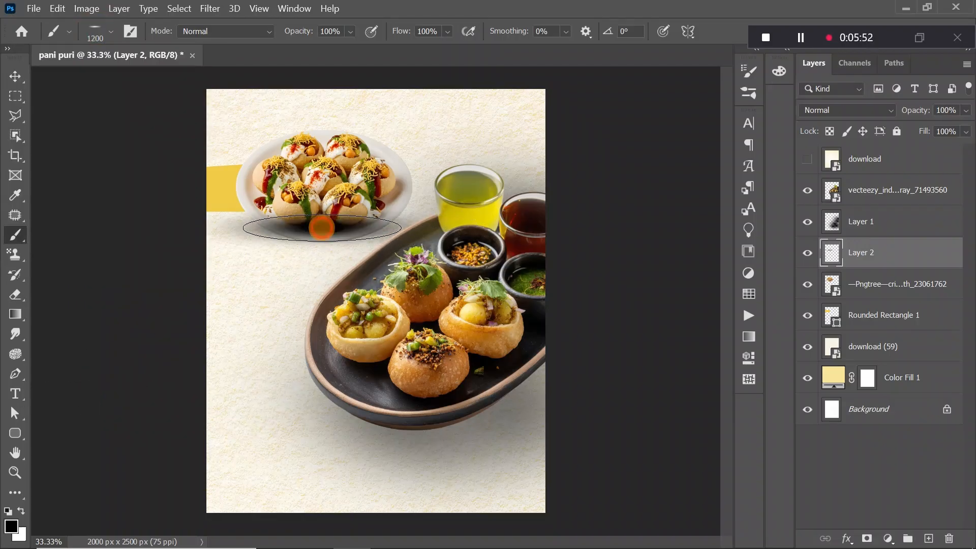
left_click_drag(854, 256, 856, 318)
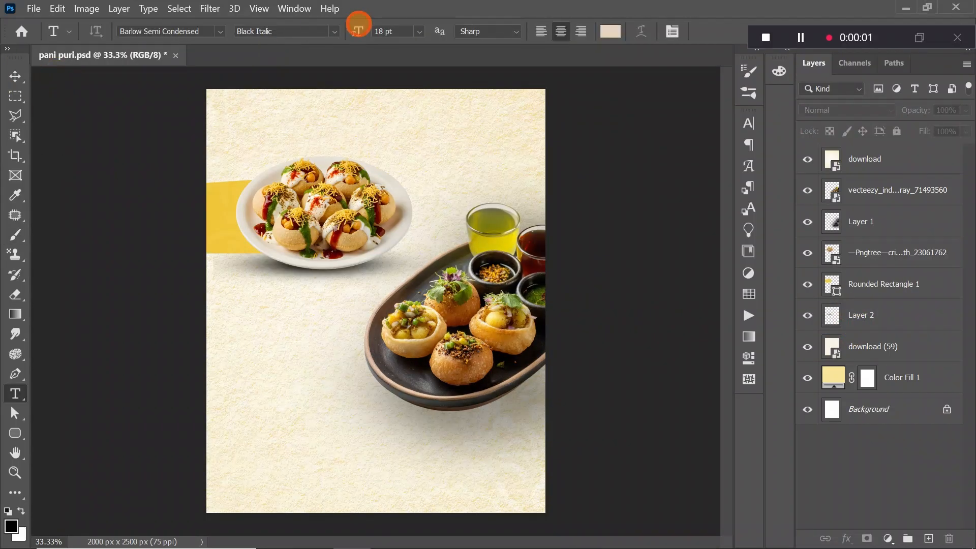
Step: Delete the existing slanted yellow rounded rectangle behind the golgappa plate
left_click(16, 76)
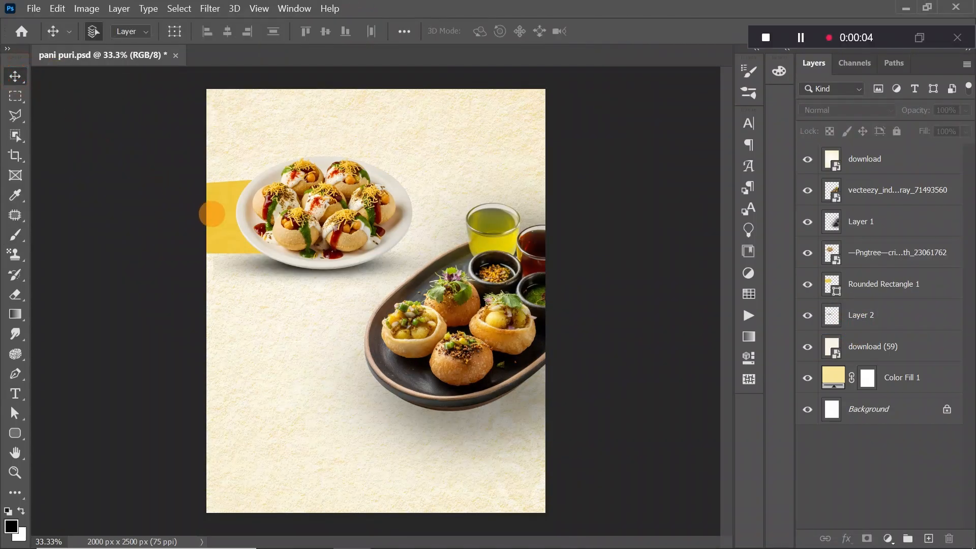
left_click(212, 214)
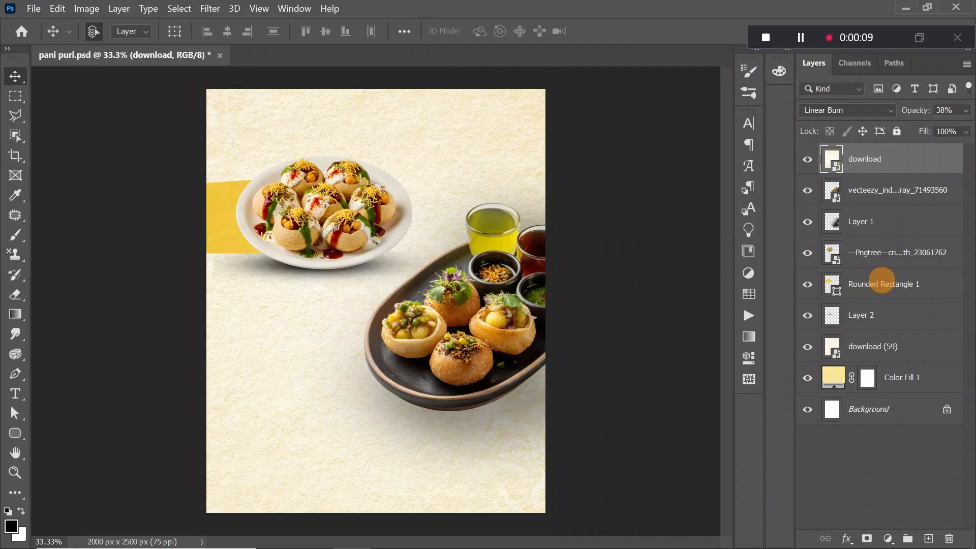
left_click(921, 286)
key("Delete")
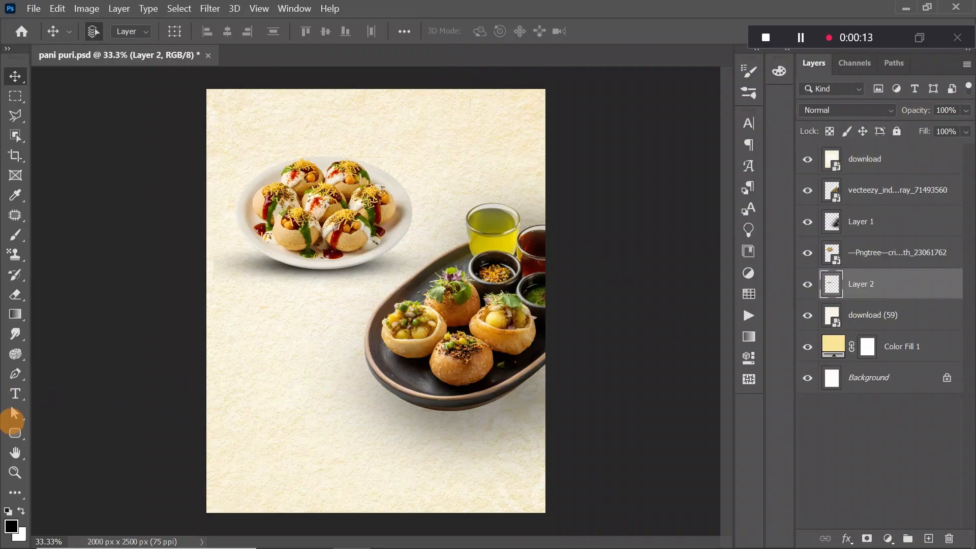
Step: Draw a rounded rectangle about 770 × 458 px behind the golgappa plate, starting at the canvas's left edge
left_click(15, 433)
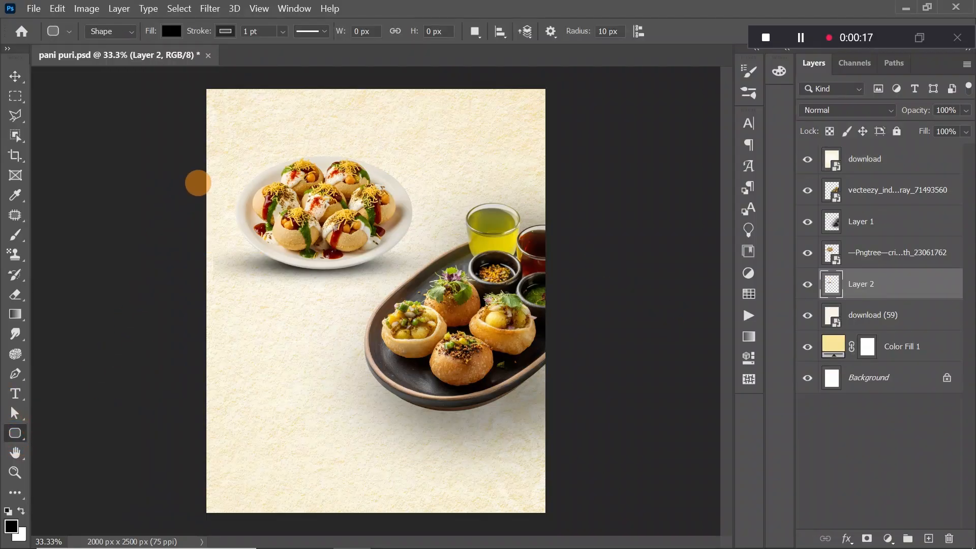
left_click_drag(205, 178, 334, 255)
left_click_drag(334, 253, 334, 253)
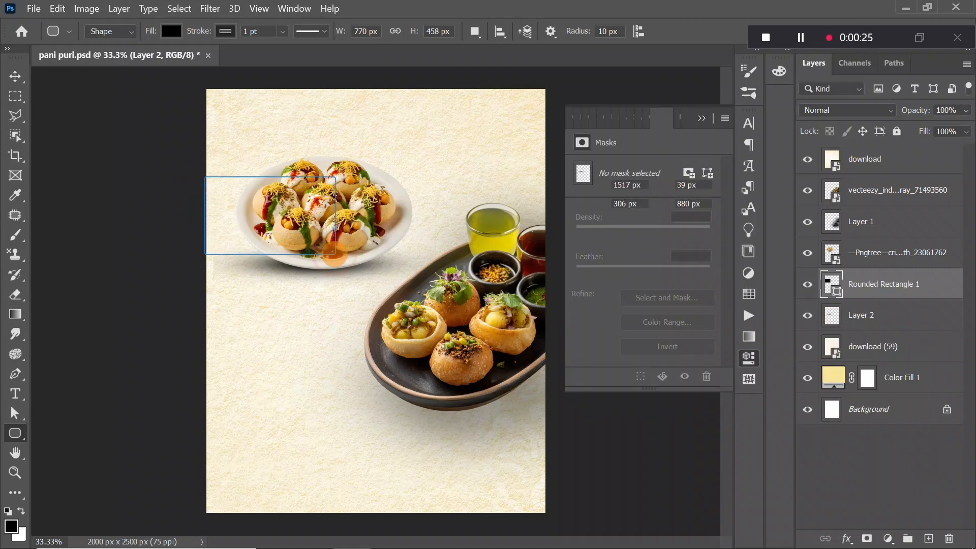
Step: Set both the fill and the stroke of the new rounded rectangle to the recently used golden yellow
left_click(582, 213)
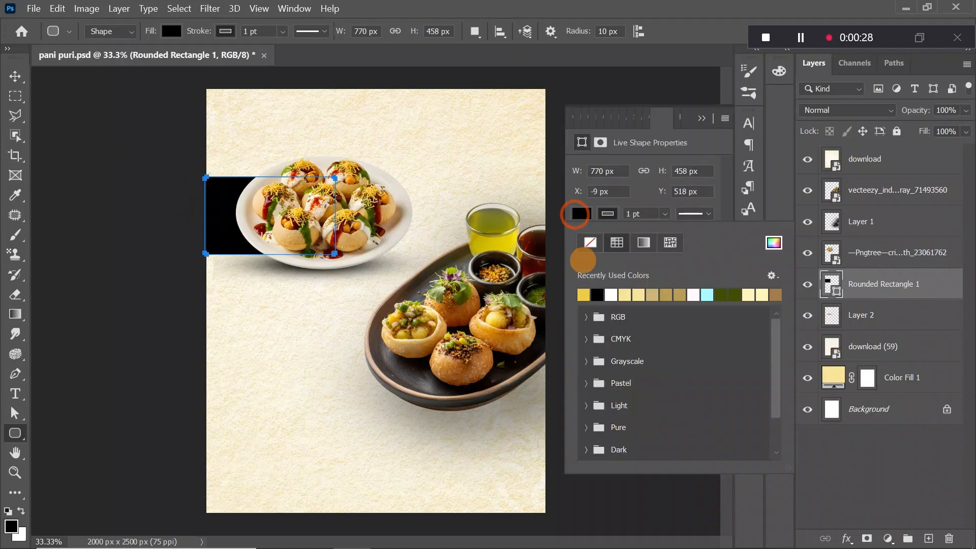
left_click(584, 294)
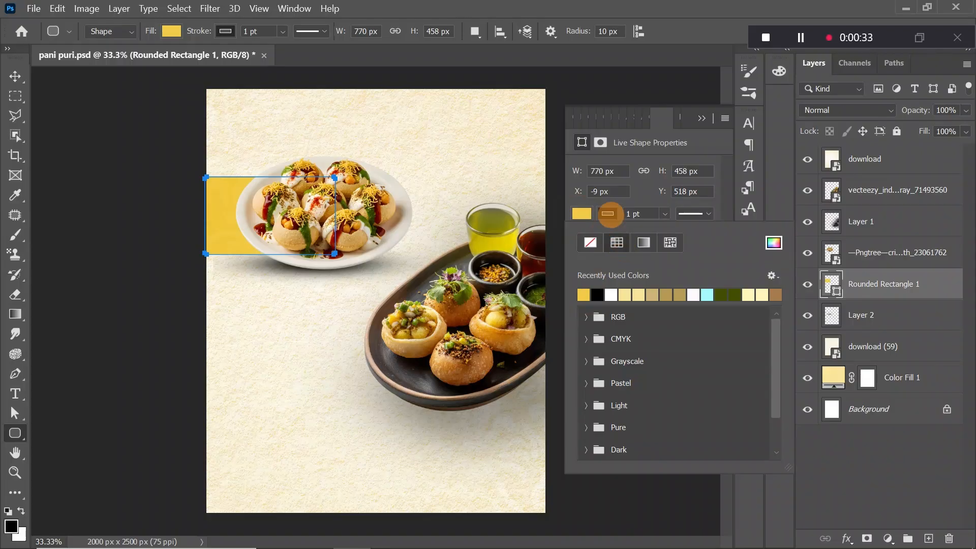
left_click(583, 294)
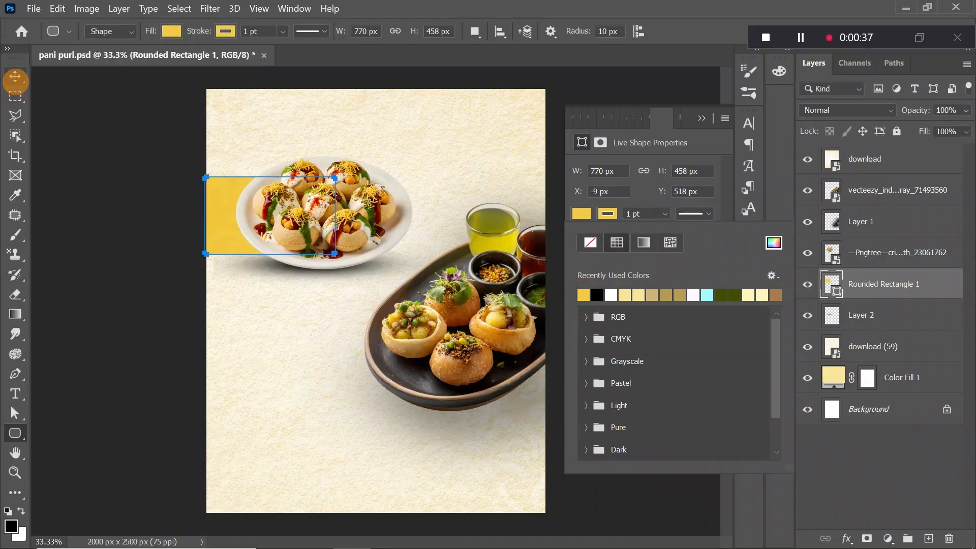
left_click(14, 77)
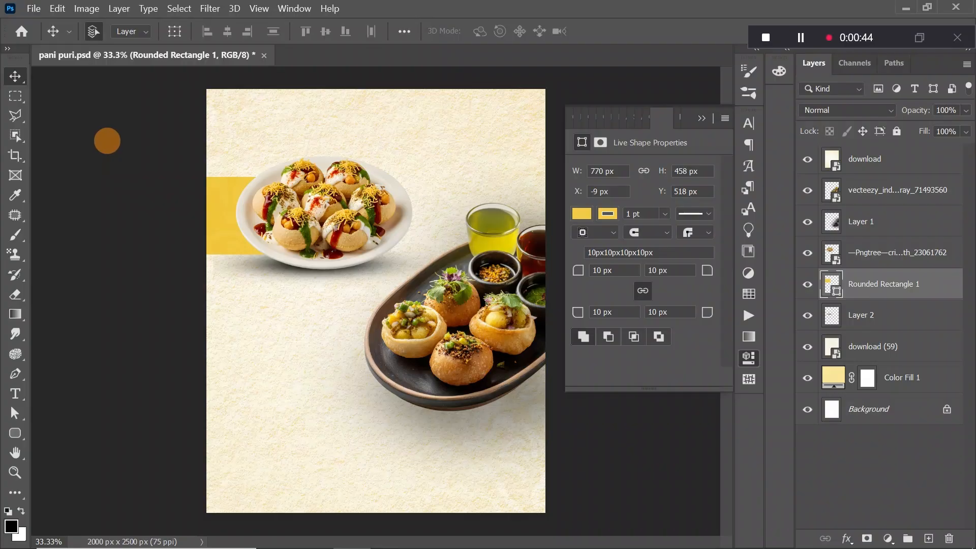
left_click(700, 117)
Step: Add the text "pani" near the poster's upper right corner, on a new layer above all others
left_click(885, 161)
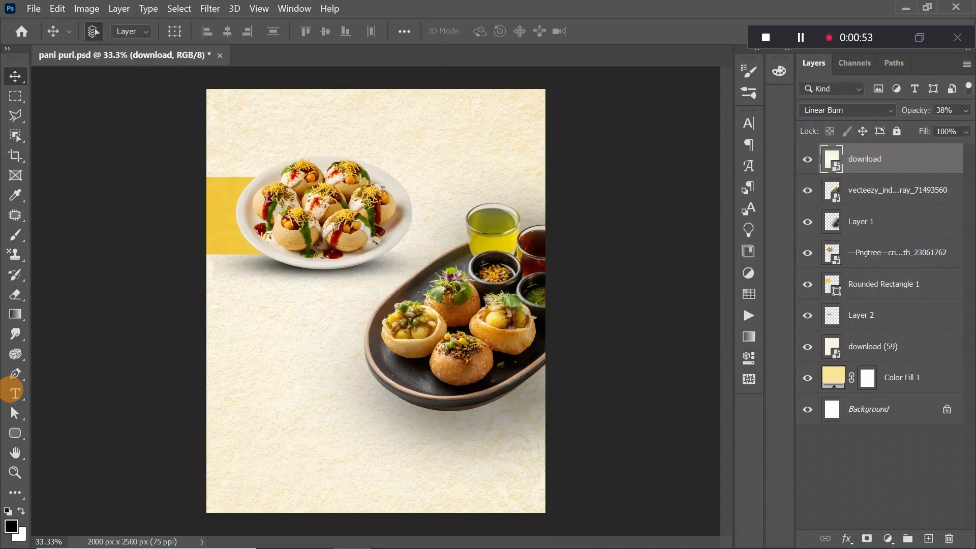
left_click(15, 393)
left_click(428, 131)
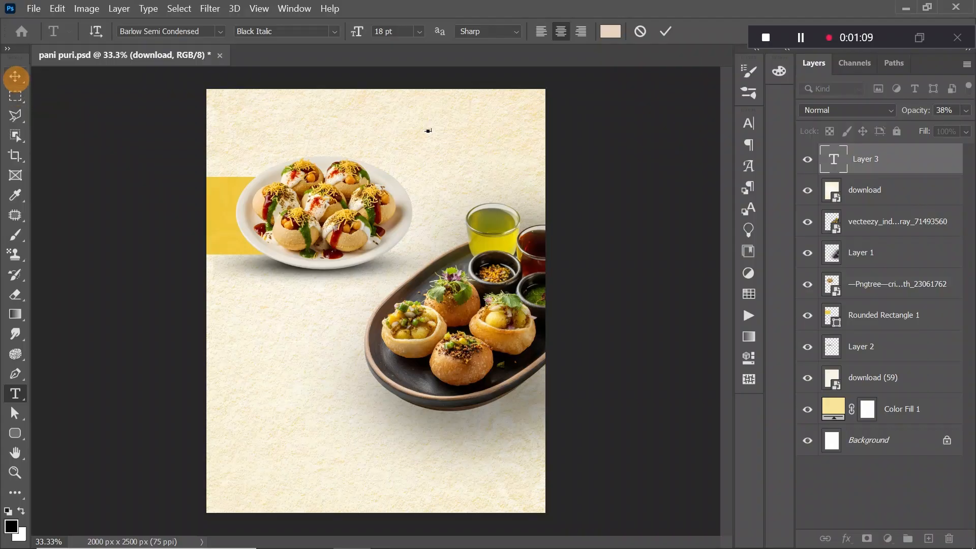
left_click(15, 76)
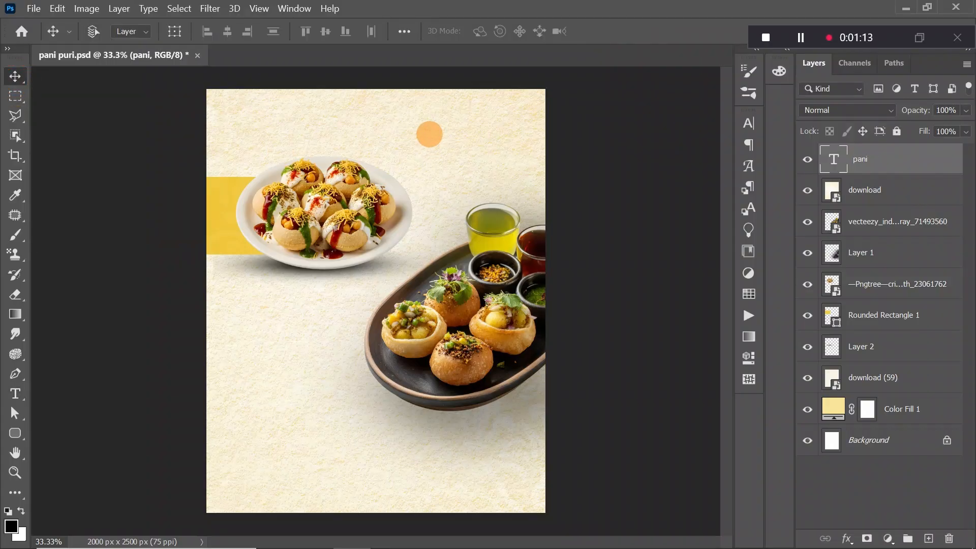
Step: Enlarge the PANI text to about 1695% and shift it up about 80 px
key("ctrl+t")
left_click_drag(429, 131, 543, 147)
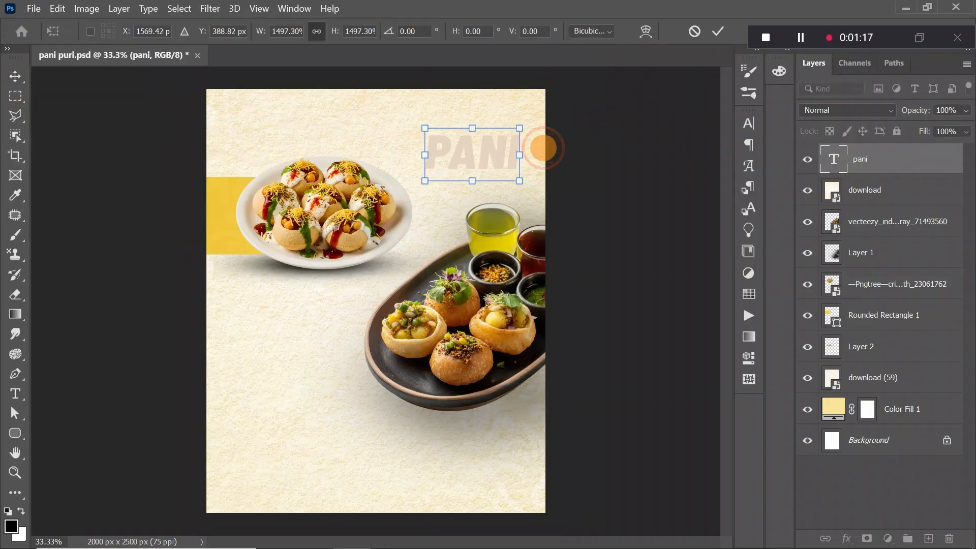
left_click_drag(424, 155, 412, 154)
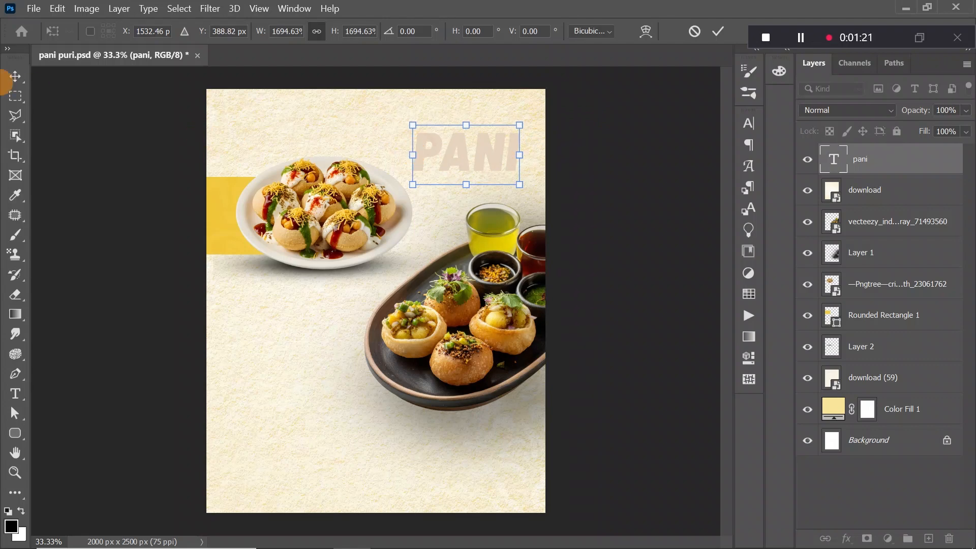
left_click(14, 76)
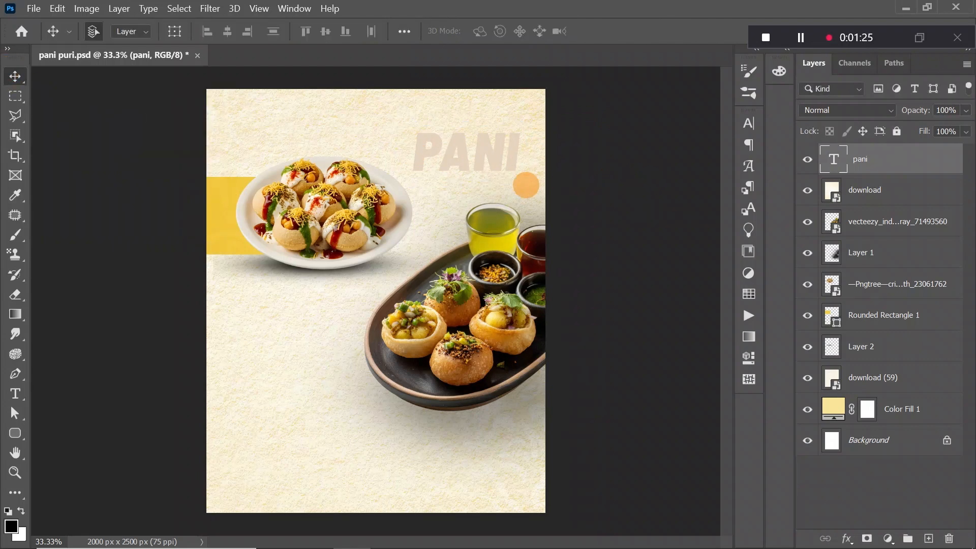
key("shift+Up")
key("shift+Up")
key("shift+Up")
key("shift+Up")
key("shift+Up")
key("shift+Up")
key("shift+Up")
key("shift+Up")
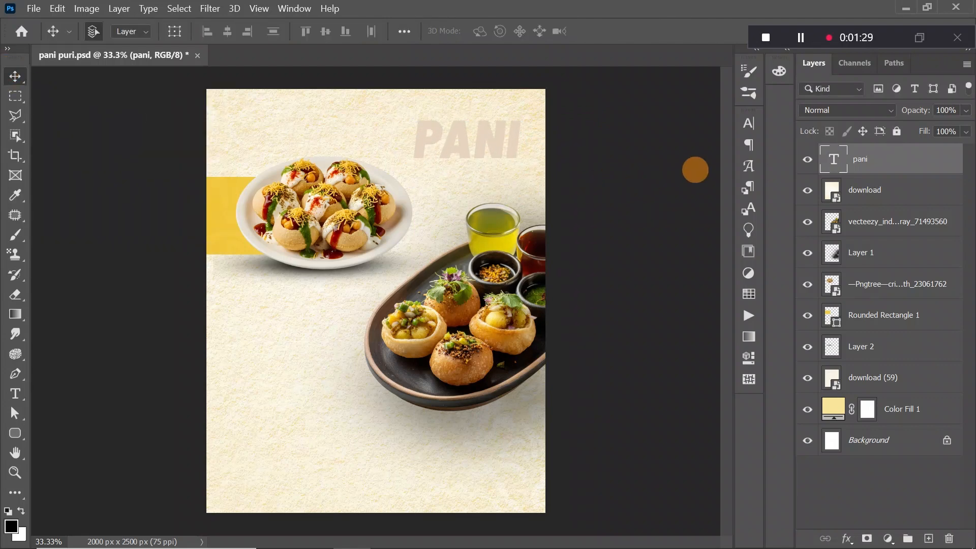
Step: Recolour the PANI text with a dark brown sampled from the food on the black tray
left_click(749, 123)
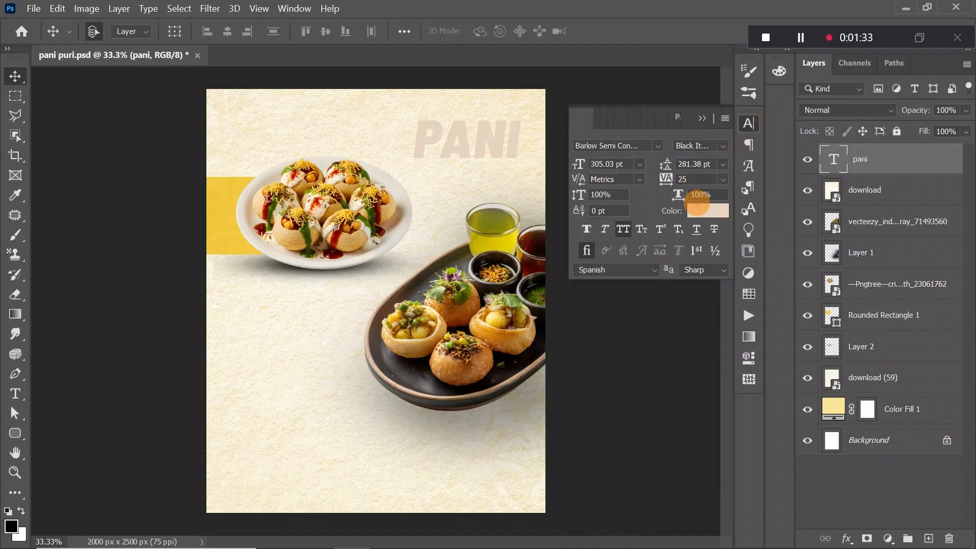
left_click(698, 203)
left_click(650, 222)
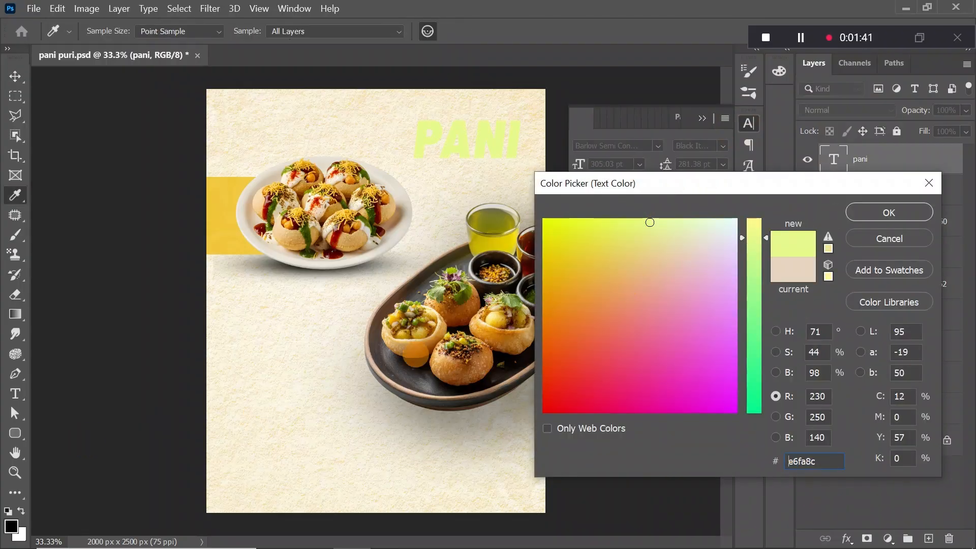
left_click(416, 354)
left_click(859, 212)
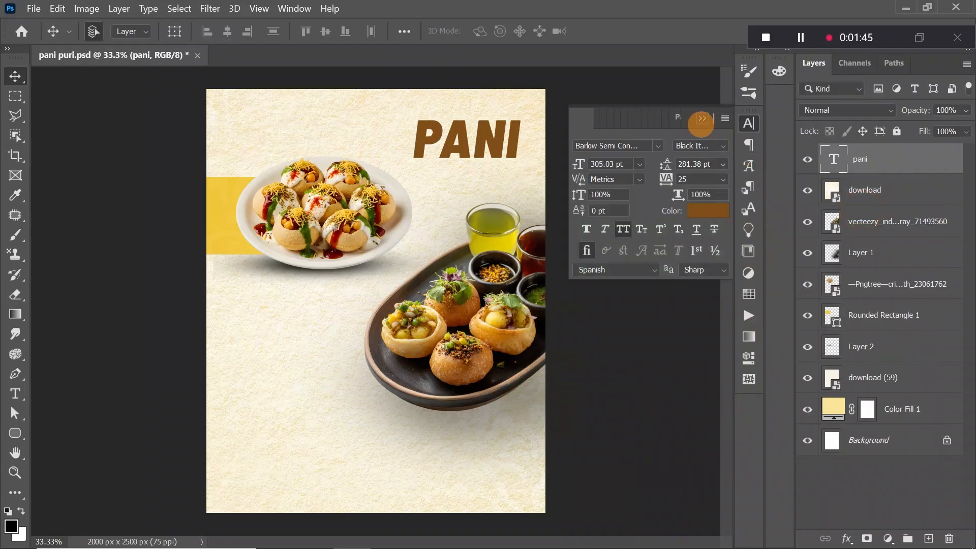
left_click(701, 119)
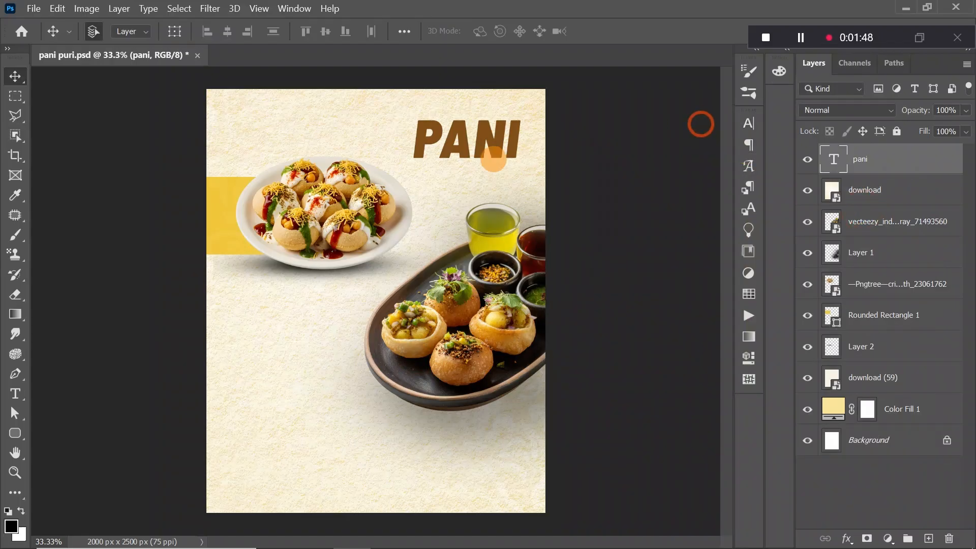
Step: Duplicate the PANI text directly below itself and change the copy's wording to PURI
left_click_drag(477, 148, 476, 183)
double_click(476, 187)
type("P")
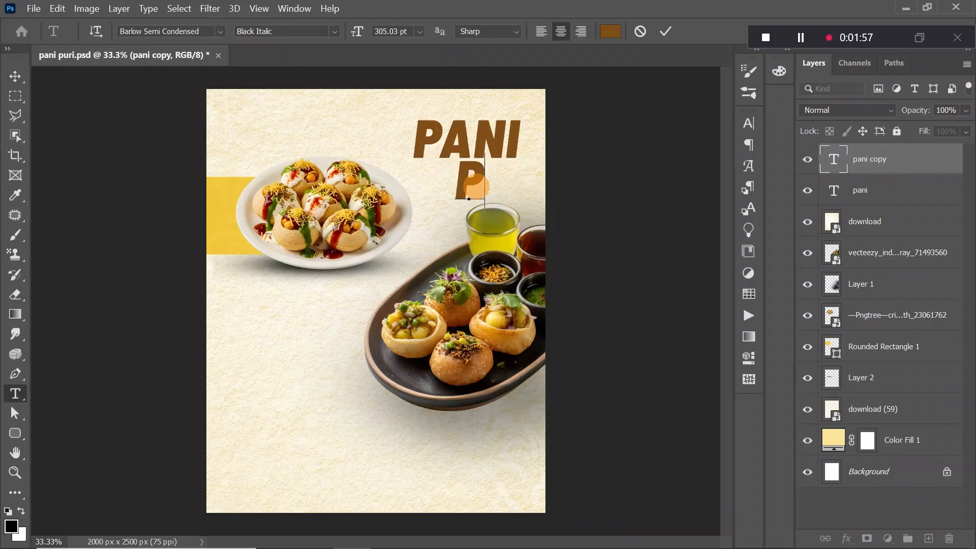
type("URI")
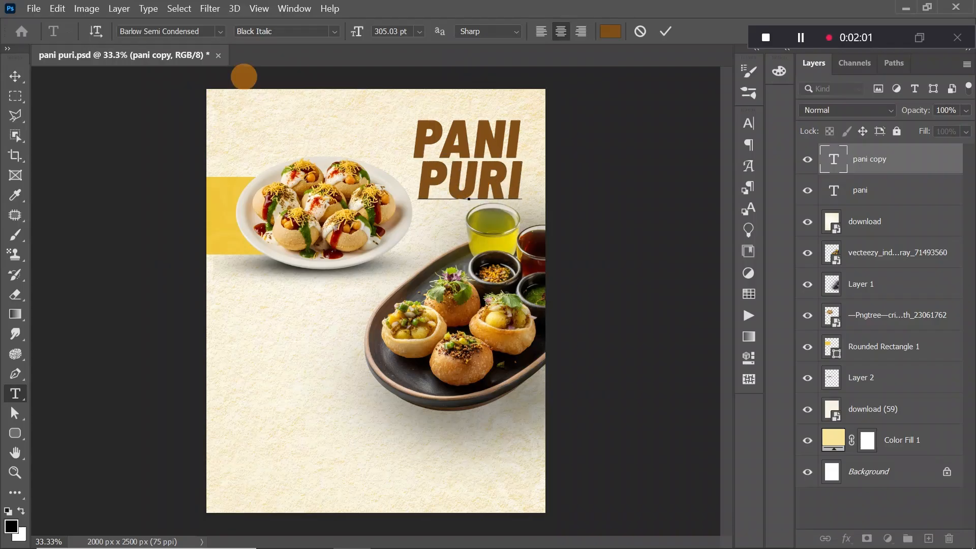
left_click(14, 76)
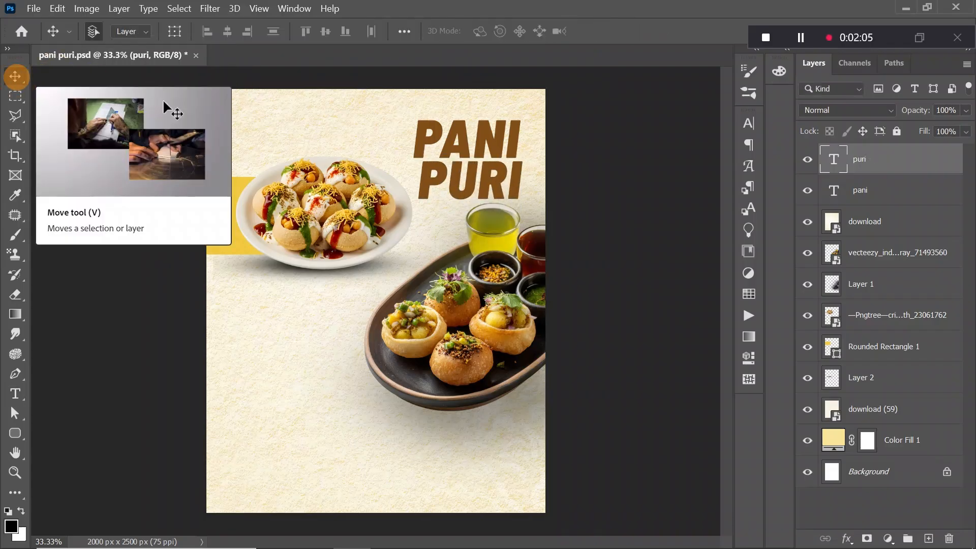
Step: Shift the PURI text about 40 px left to line it up beneath PANI
key("shift+Left")
key("shift+Left")
key("shift+Left")
key("shift+Left")
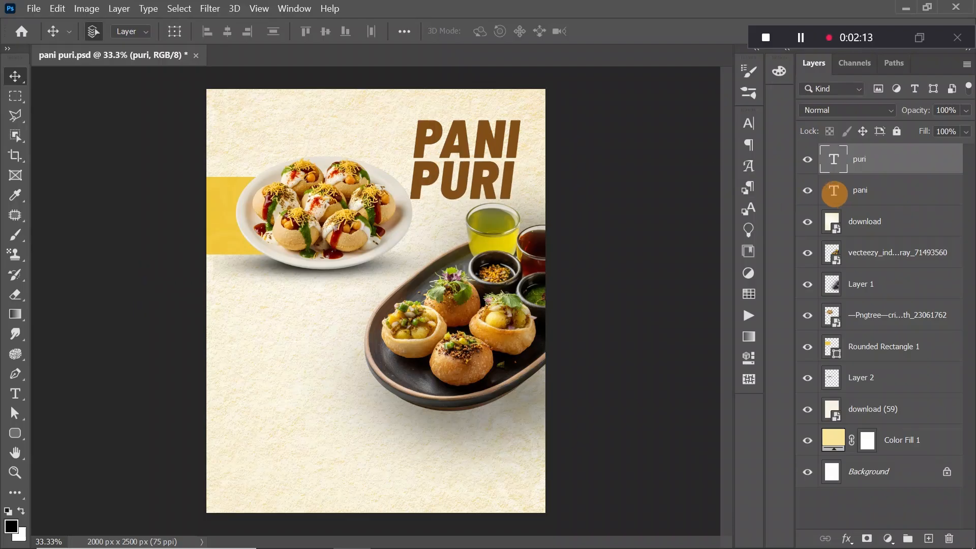
Step: Scale the PANI and PURI texts together to about 81% and reposition them higher in the poster's upper right corner
left_click(834, 195, "shift")
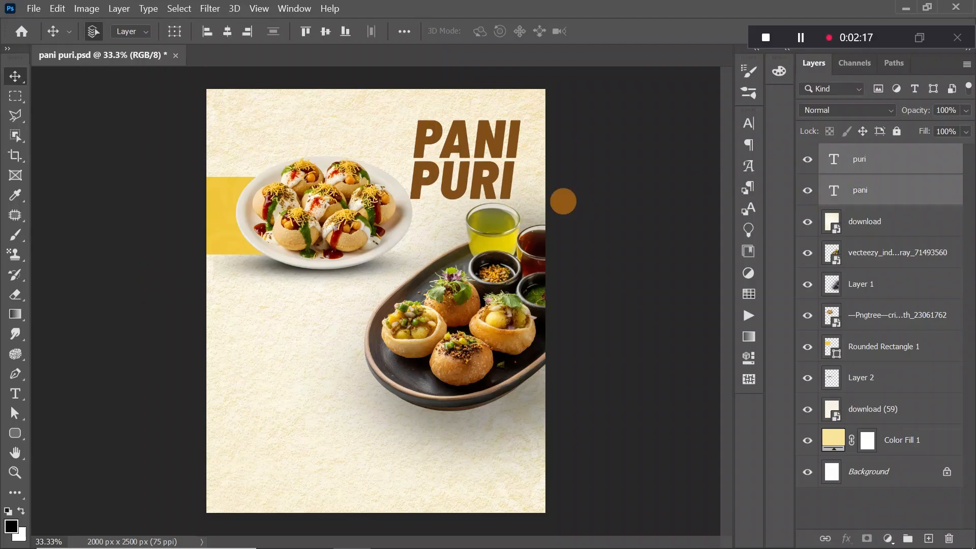
key("ctrl+t")
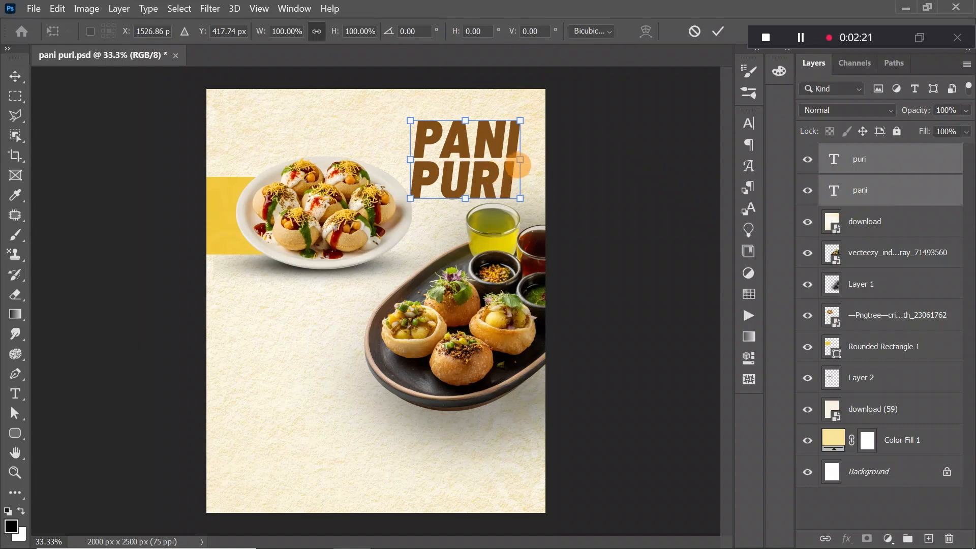
left_click_drag(522, 160, 501, 163)
left_click_drag(433, 164, 448, 149)
key("Right")
key("Right")
key("Right")
key("Right")
key("Right")
key("Right")
key("Right")
key("Right")
key("Right")
key("Right")
key("Right")
key("Right")
key("Right")
key("Right")
key("Right")
key("Right")
key("Right")
key("Right")
key("Right")
key("Right")
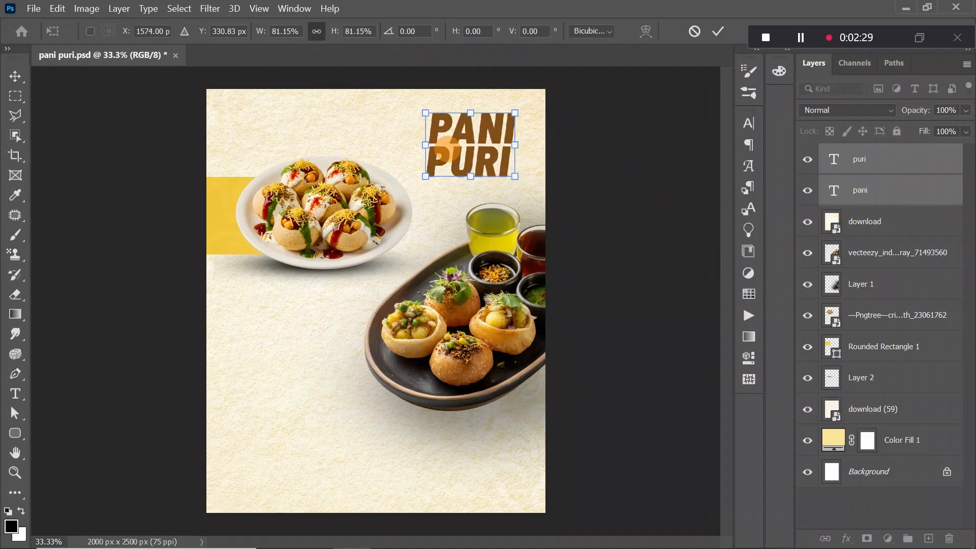
left_click(14, 75)
left_click(801, 37)
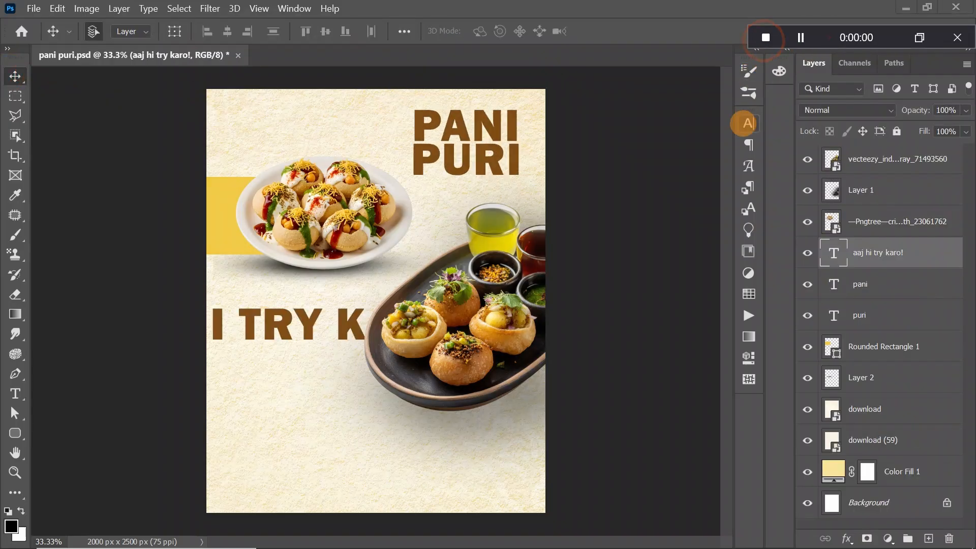
Step: Change the "aaj hi try karo!" tagline to Calibri and shrink it to fit just beneath the PANI PURI title
left_click(749, 123)
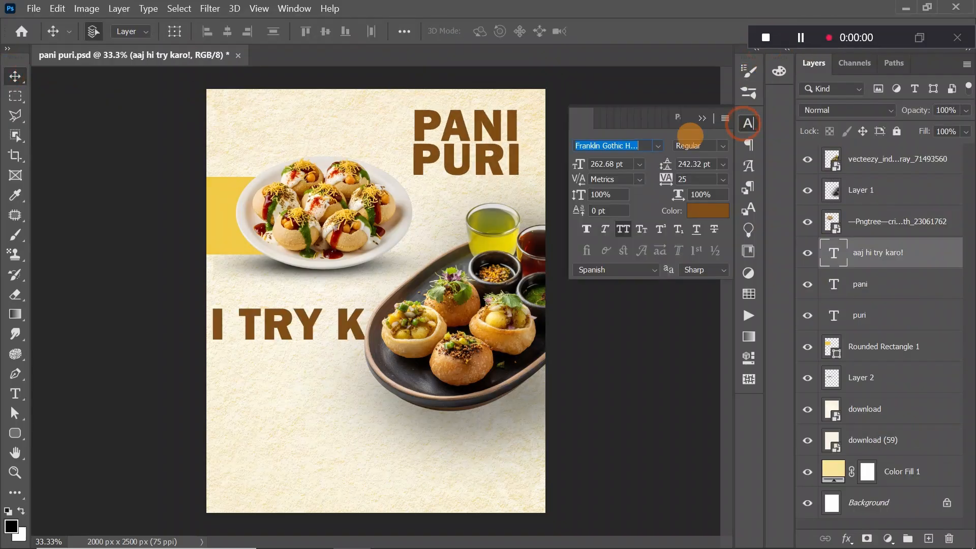
left_click(658, 146)
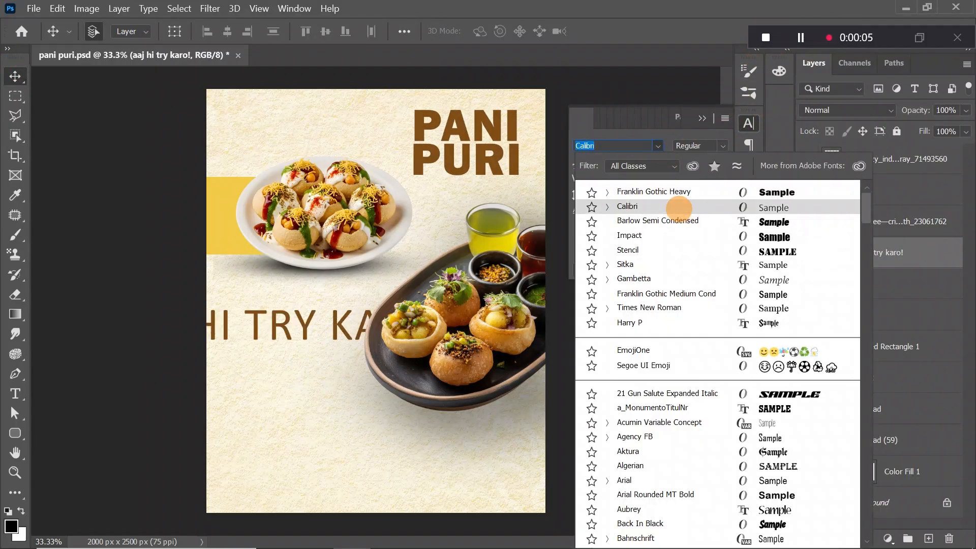
left_click(679, 208)
key("ctrl+t")
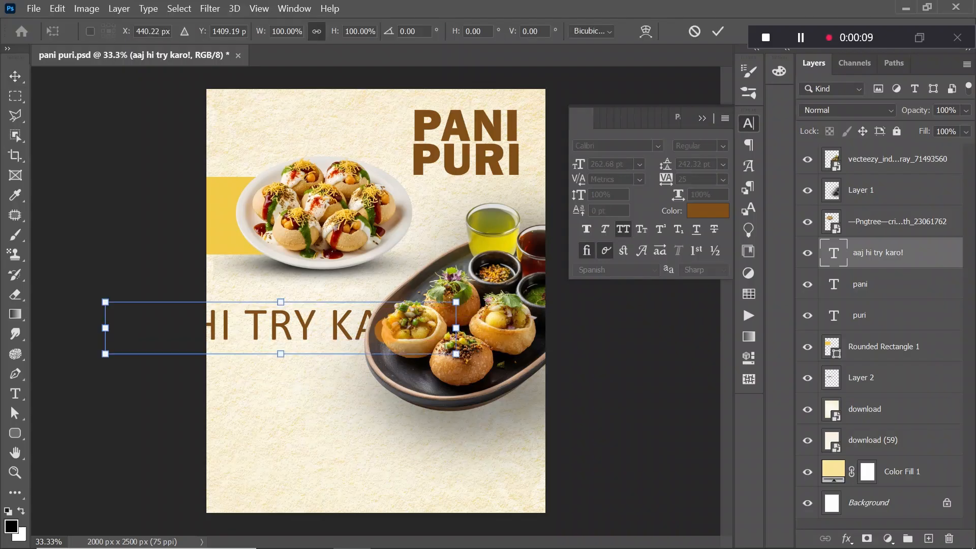
left_click_drag(457, 328, 518, 181)
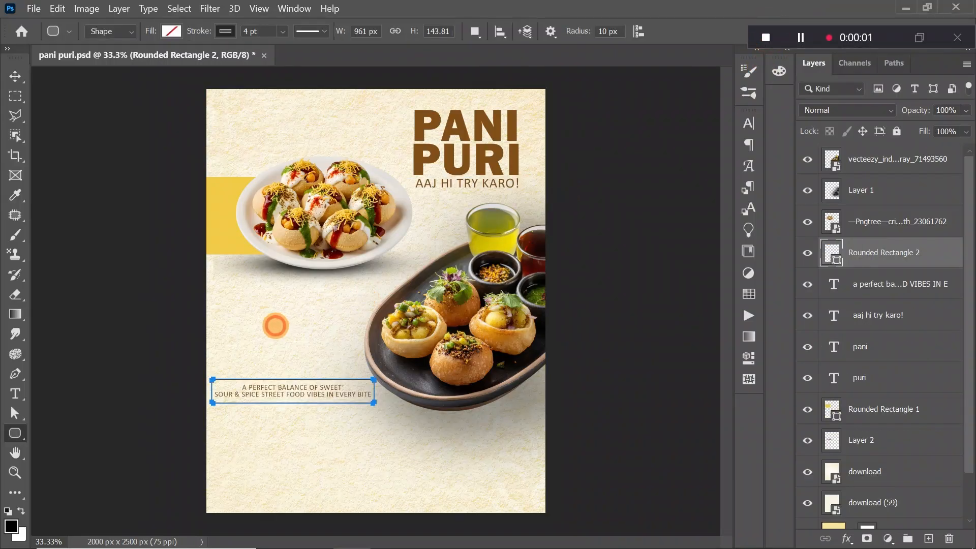
Step: Draw a rounded rectangle about 708 × 566 px above the boxed description text and fill it with golden yellow
left_click_drag(233, 278, 354, 373)
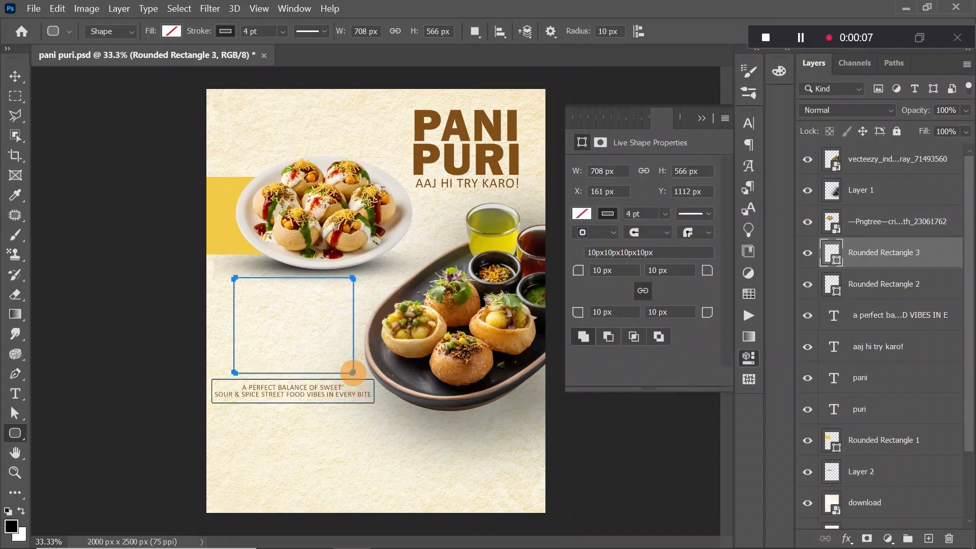
left_click(581, 213)
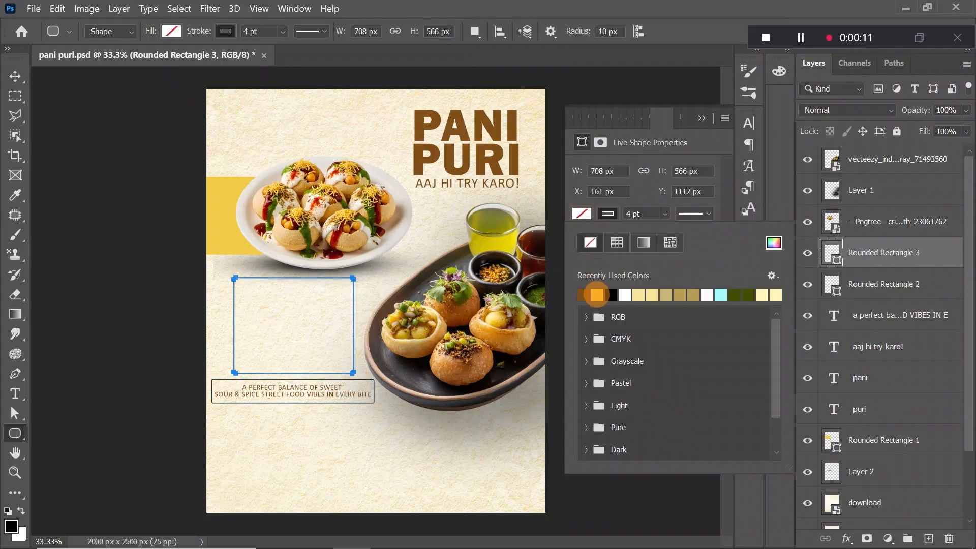
left_click(584, 295)
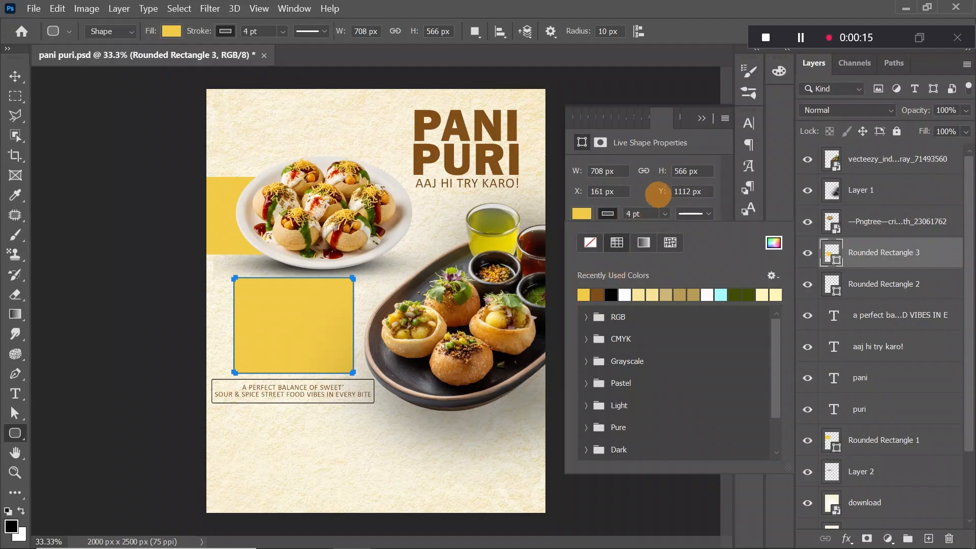
Step: Round all four corners of the golden yellow rectangle to a 40 px radius
left_click(659, 193)
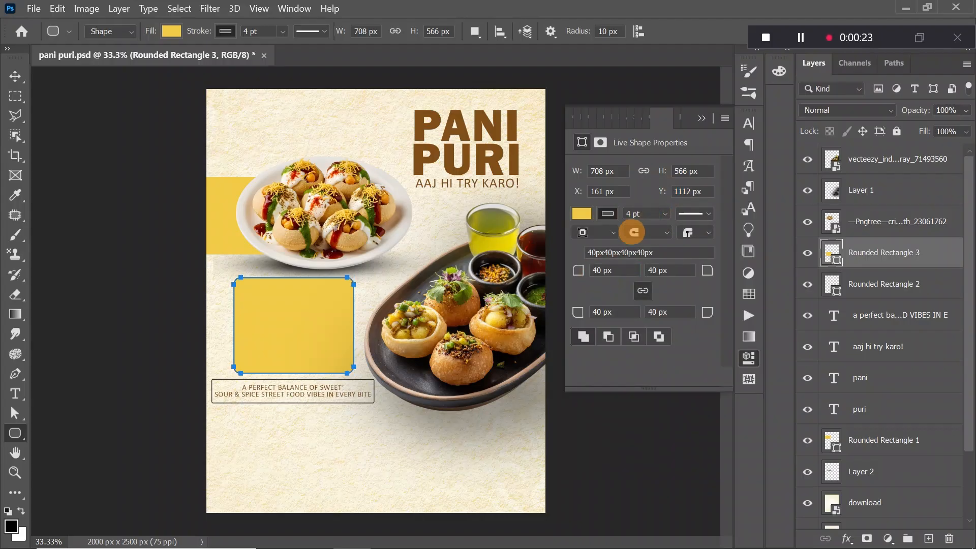
left_click(701, 116)
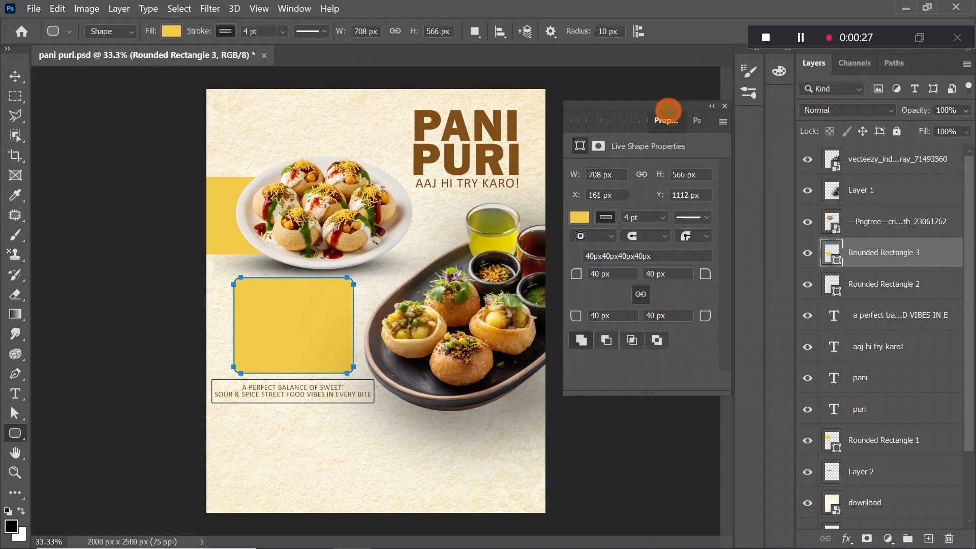
left_click_drag(672, 108, 734, 120)
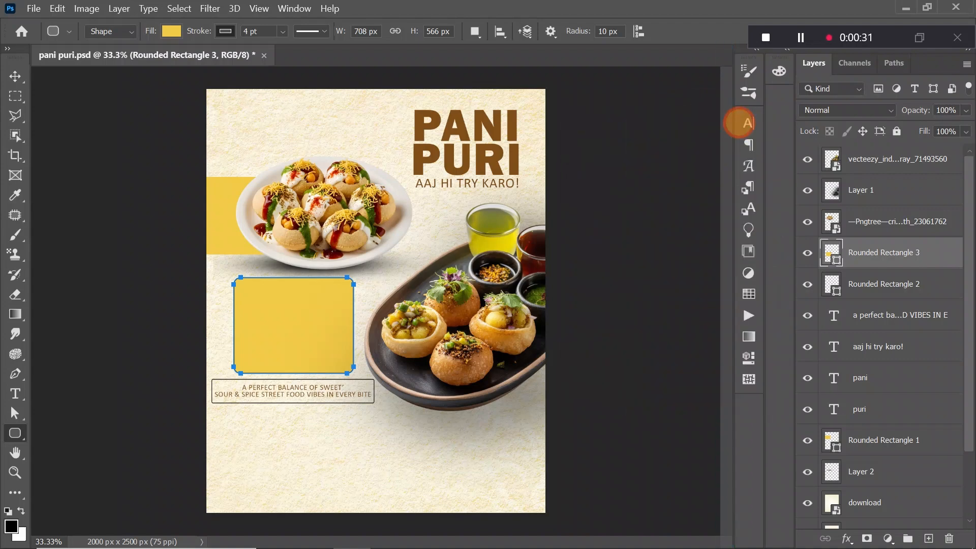
left_click(801, 37)
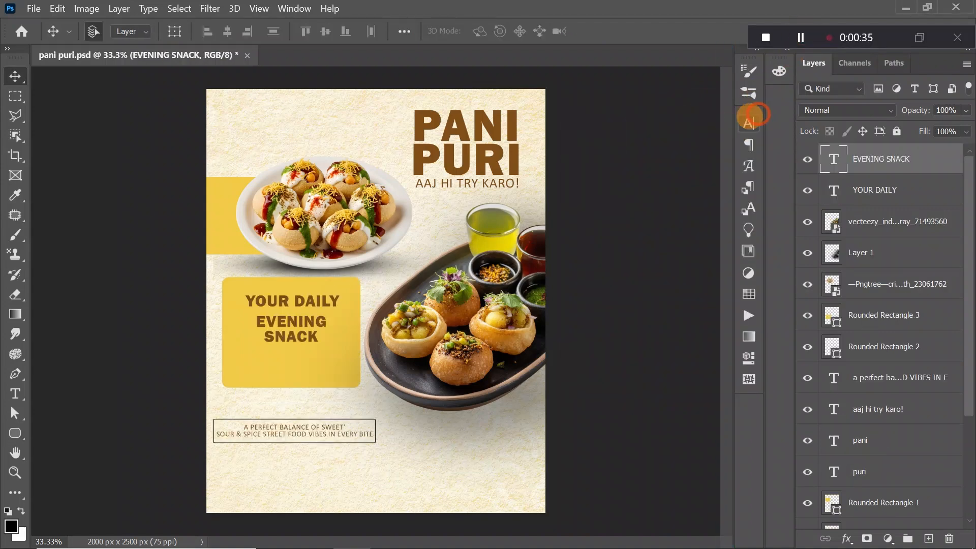
Step: Recolor the EVENING SNACK text to near-white #fbf6fd
left_click(749, 121)
left_click(700, 217)
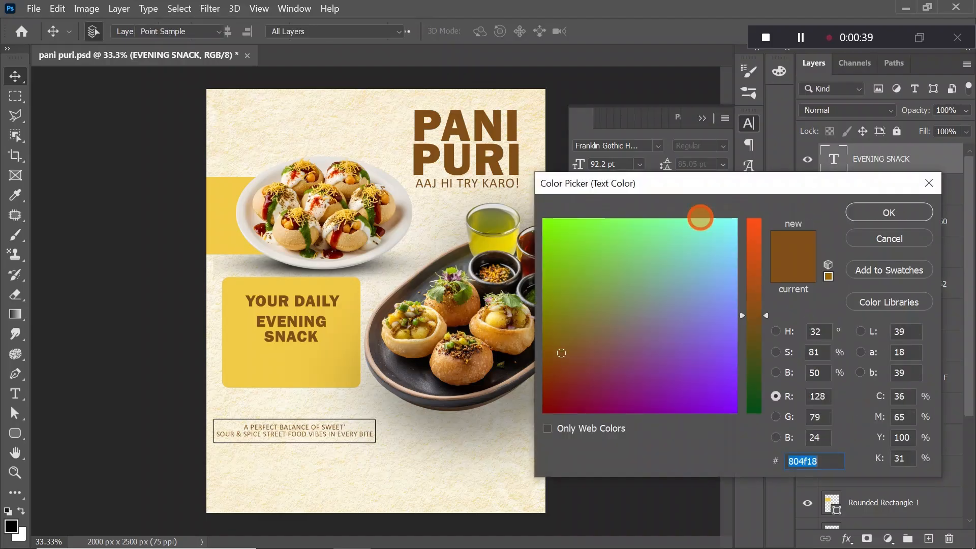
left_click(736, 220)
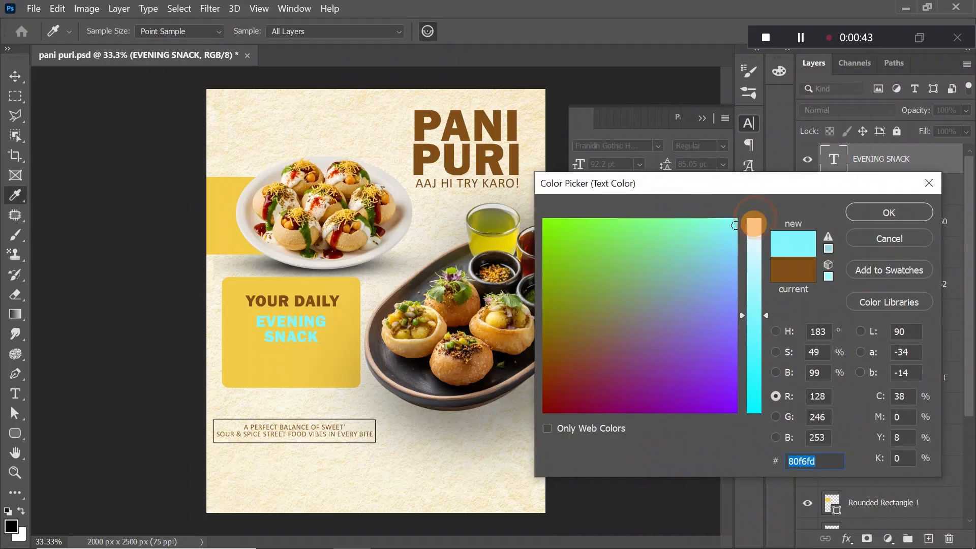
left_click(755, 224)
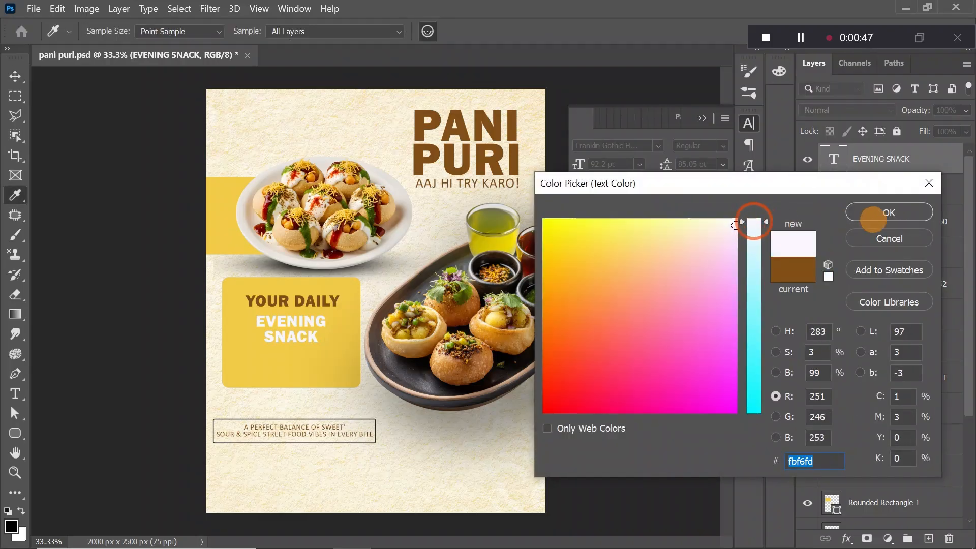
left_click(874, 215)
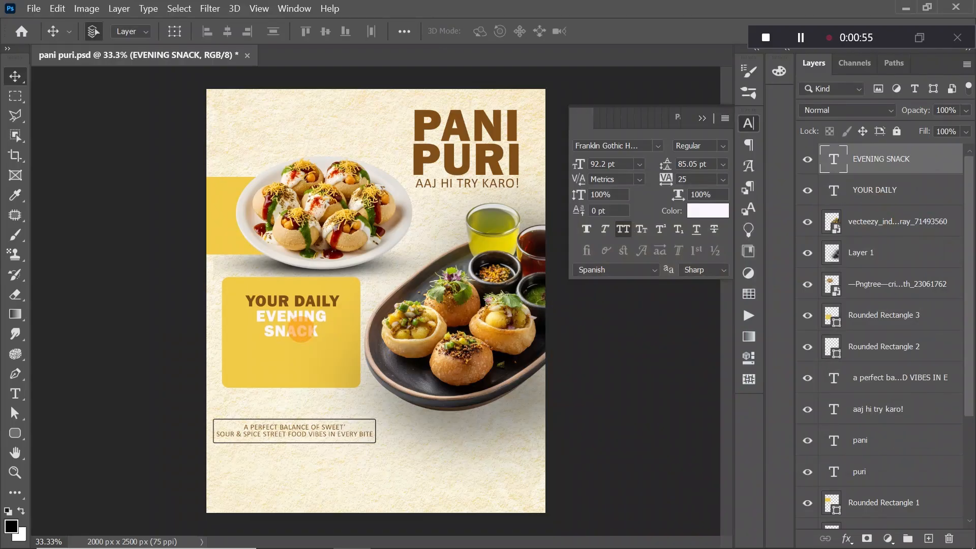
Step: Duplicate the EVENING SNACK text below itself in the yellow box and replace the copy's wording with $
left_click_drag(302, 331, 287, 365)
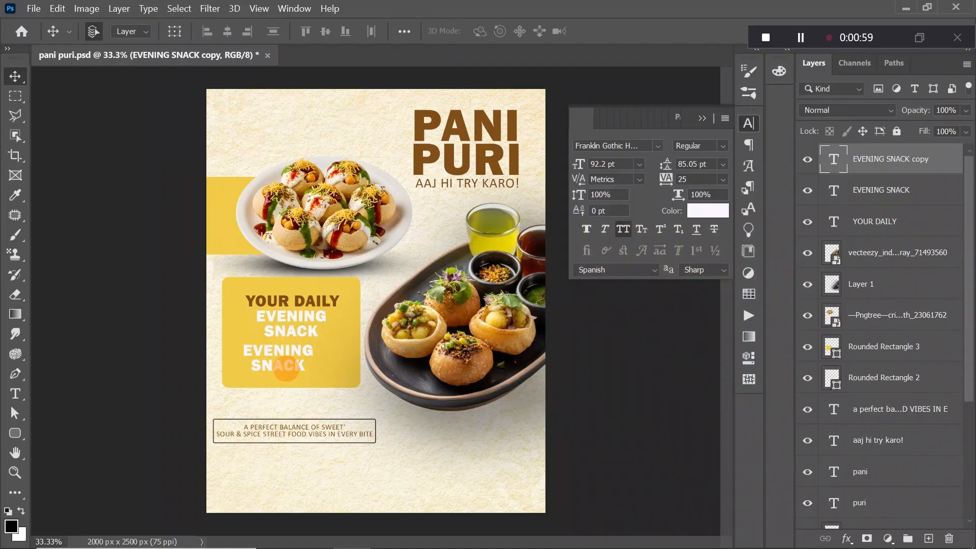
double_click(285, 367)
type("4")
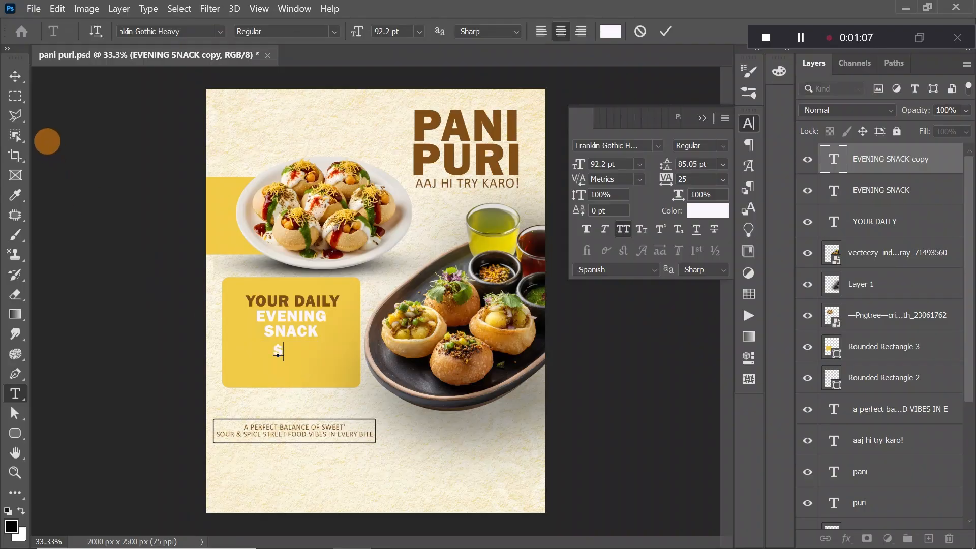
left_click(14, 76)
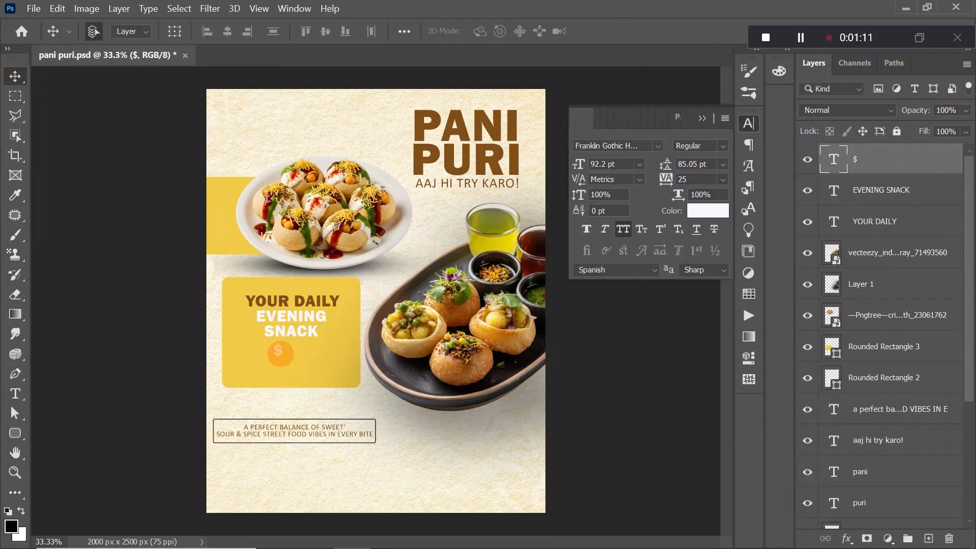
Step: Duplicate the $ sign beside itself and change the copy's text to 20
mouse_move(279, 352)
left_mouse_down()
mouse_move(257, 325)
mouse_move(248, 331)
mouse_move(254, 349)
mouse_move(273, 354)
left_mouse_up()
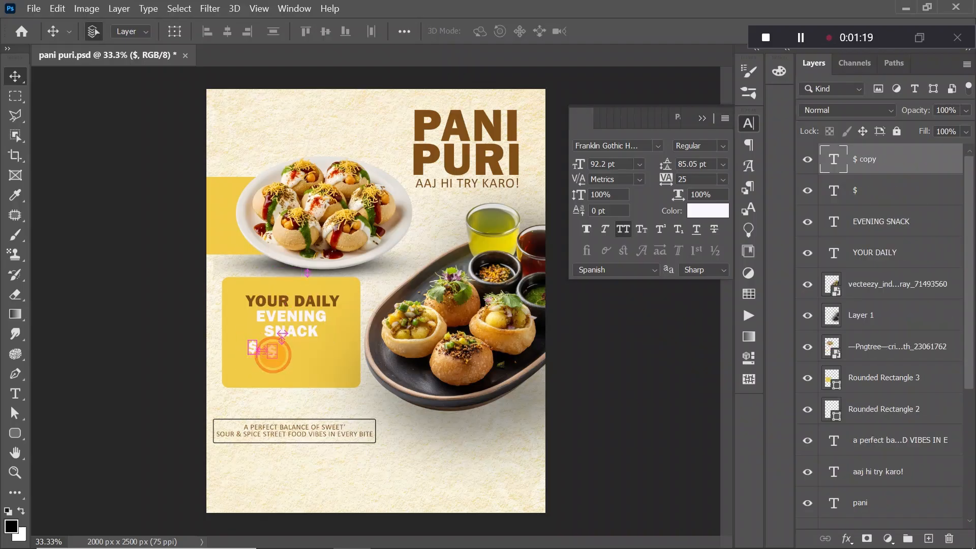
double_click(273, 355)
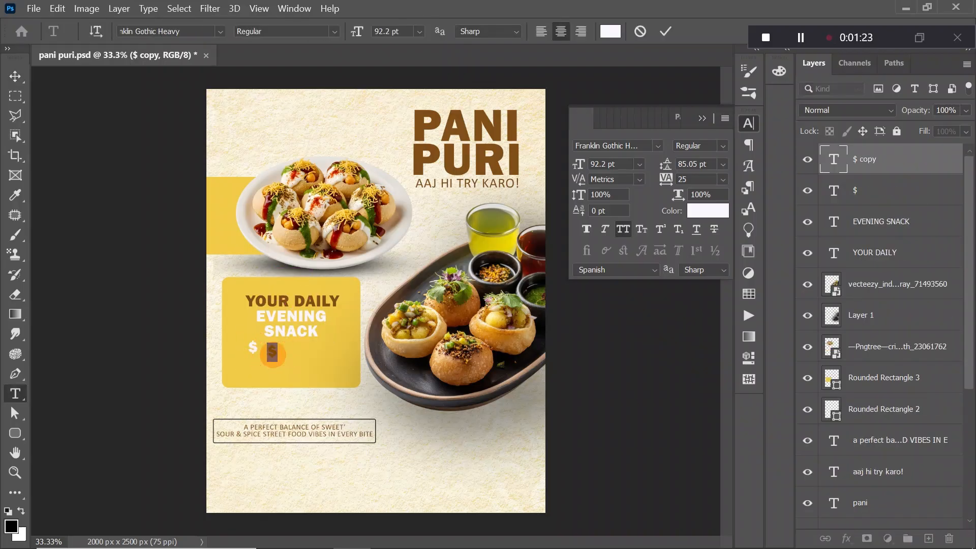
type("20")
left_click(15, 76)
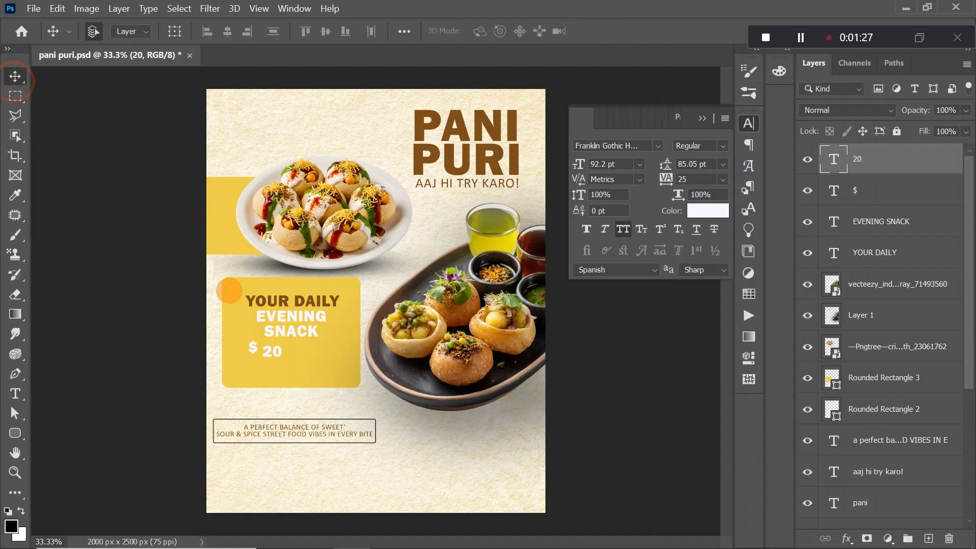
Step: Scale the 20 up to about 245% beneath EVENING SNACK and bring the $ sign close beside it
key("ctrl+t")
mouse_move(283, 360)
left_mouse_down()
mouse_move(326, 372)
mouse_move(289, 357)
left_mouse_up()
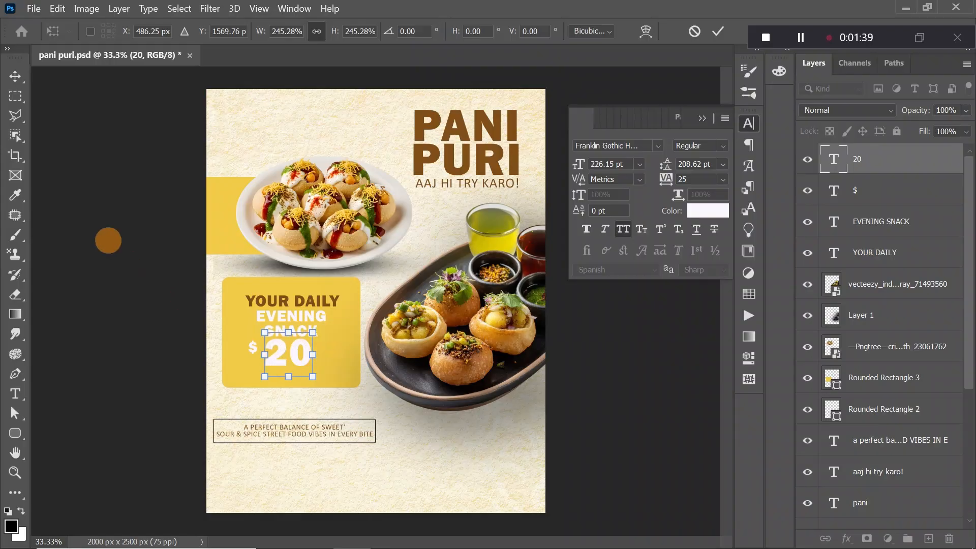
left_click(14, 76)
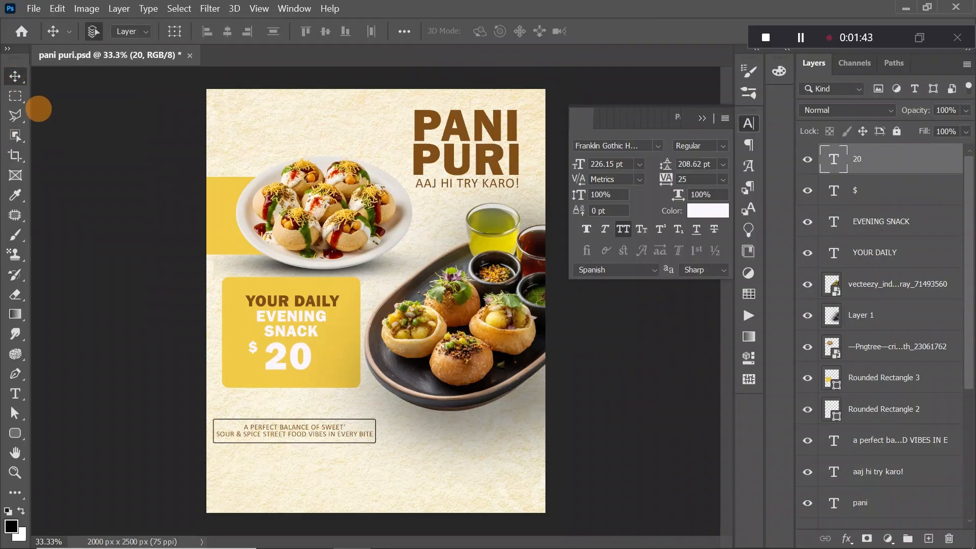
left_click(253, 347)
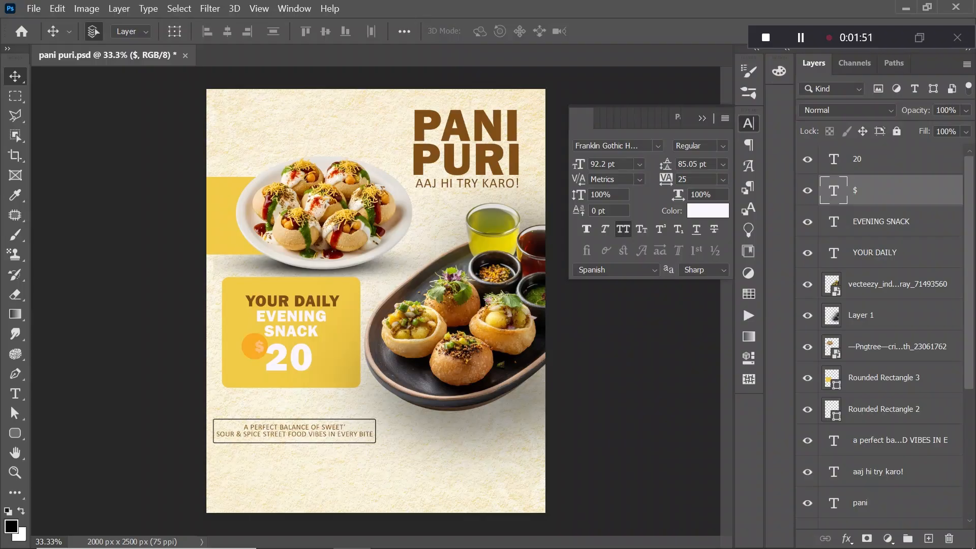
Step: Recolor the 20 text to the title's brown, #804f18
key("t")
double_click(275, 360)
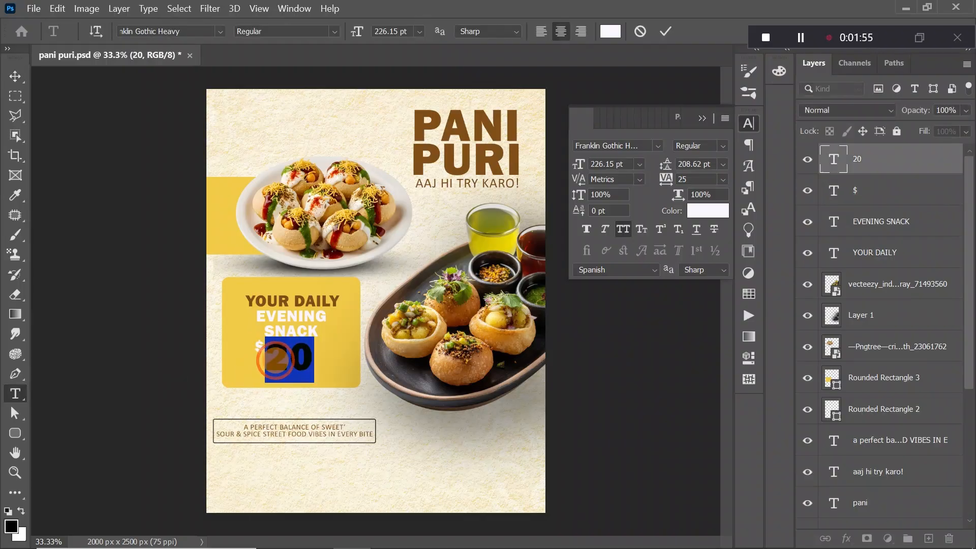
left_click(697, 210)
left_click(416, 147)
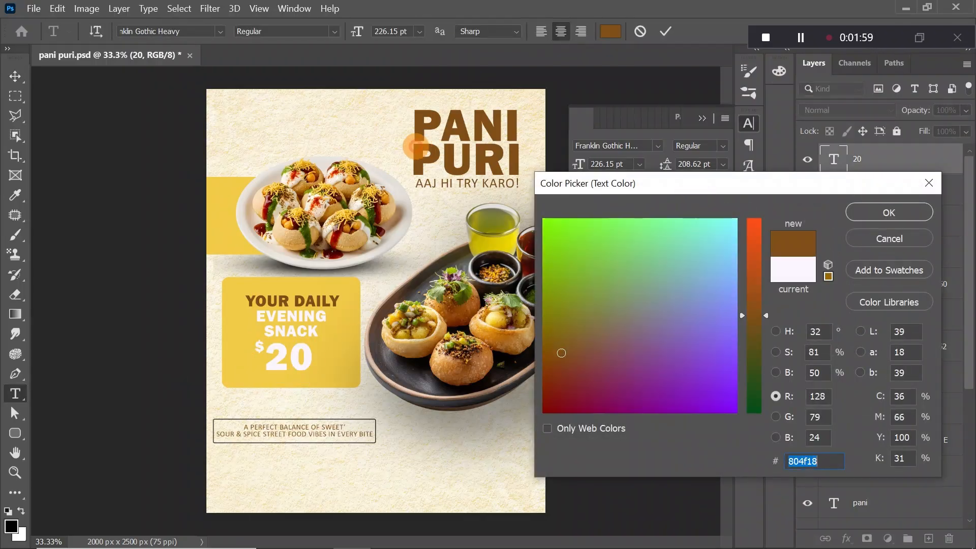
left_click(850, 211)
key("ctrl+Return")
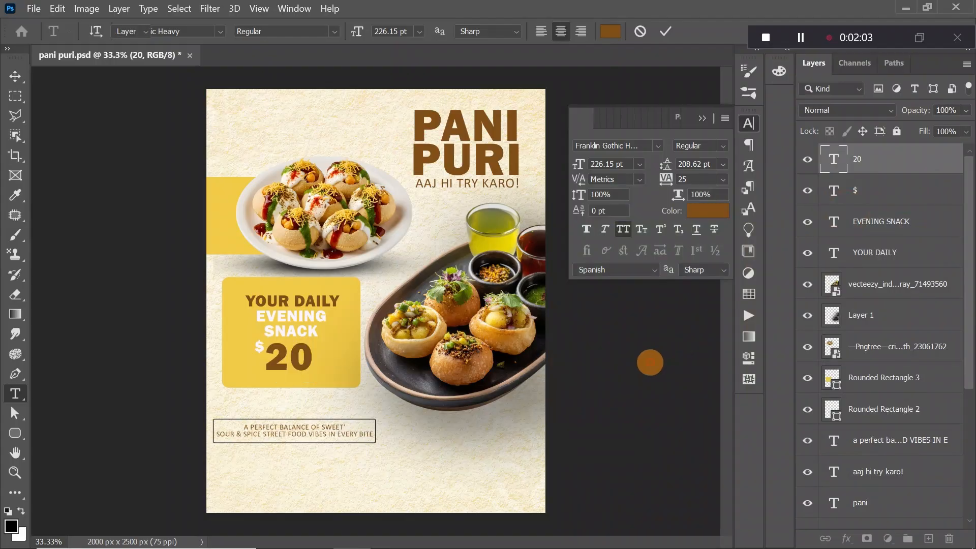
Step: Recolor the $ sign to near-black #181210
double_click(259, 348)
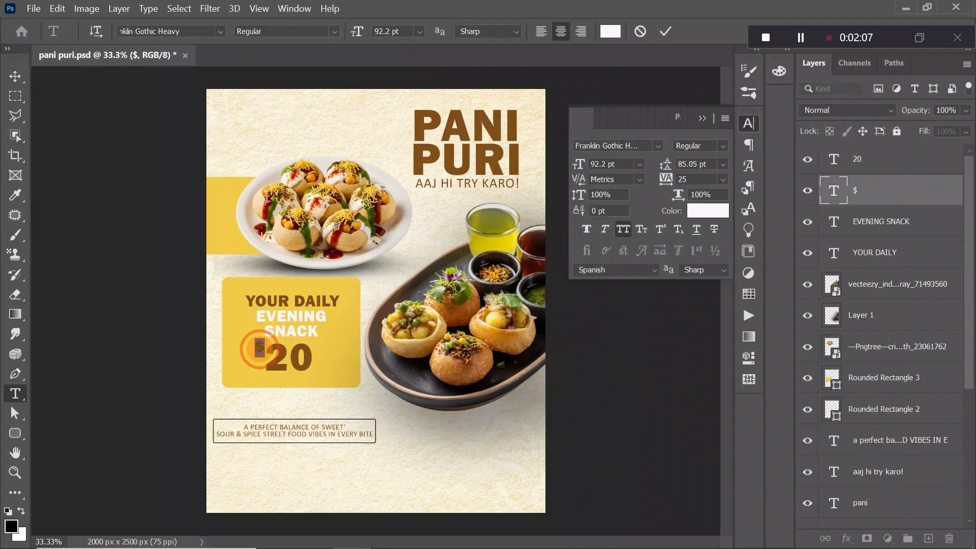
left_click(697, 210)
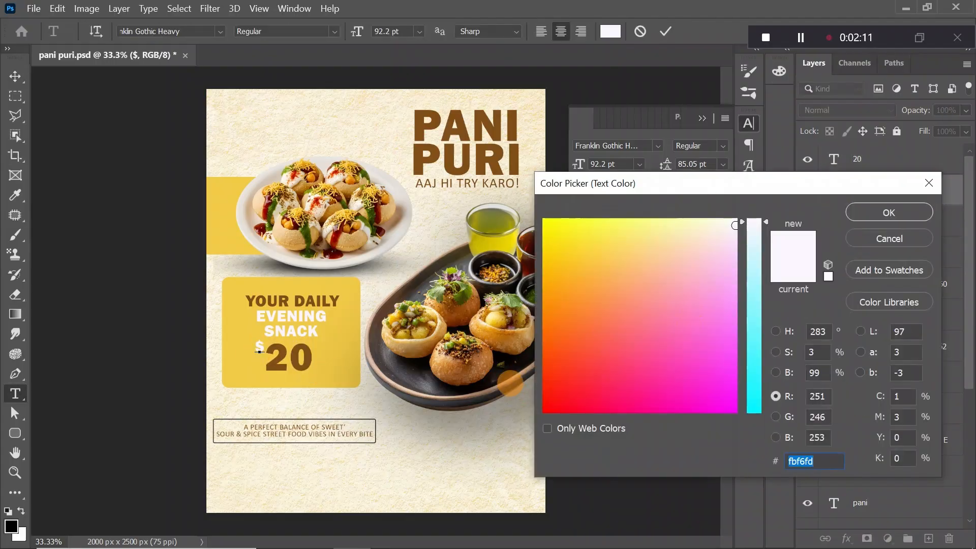
key("ctrl+v")
left_click(864, 209)
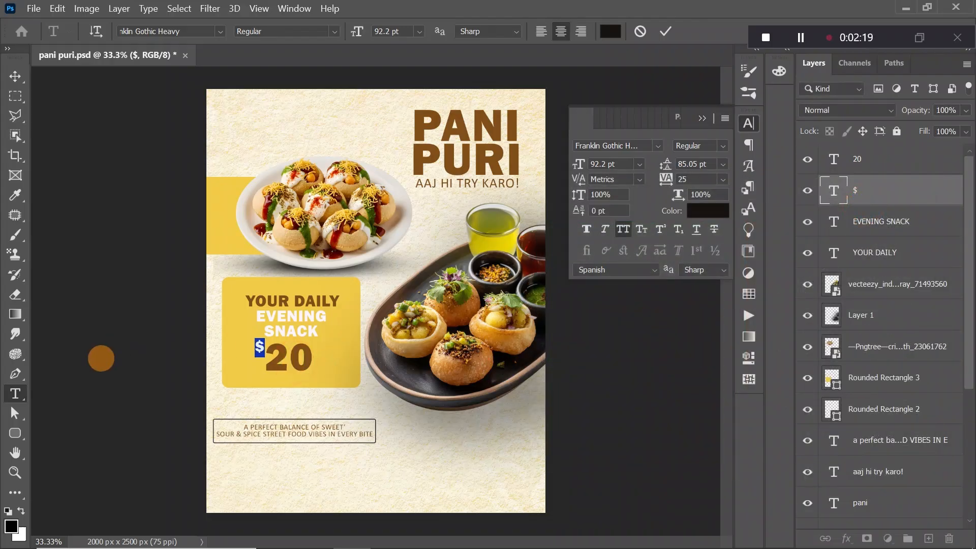
left_click(15, 75)
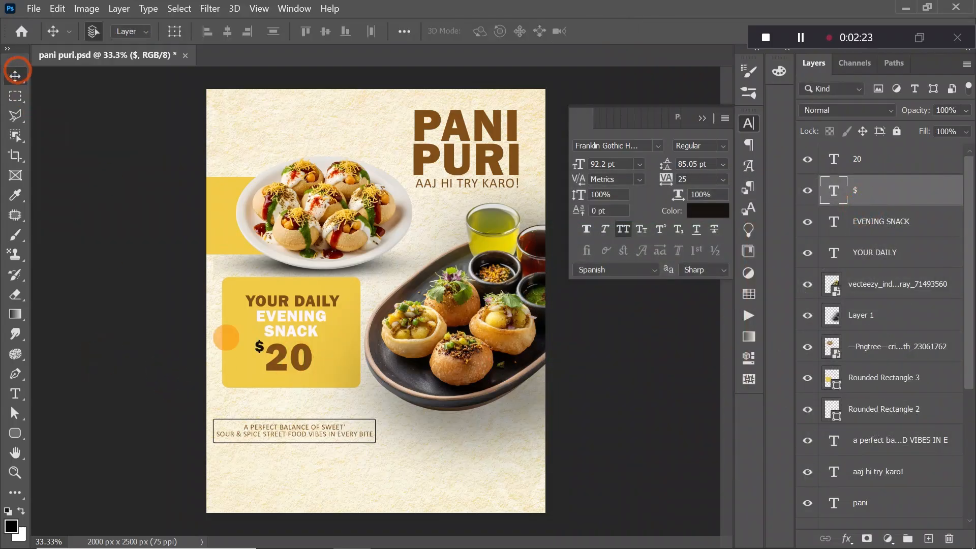
Step: Recolor the 20 text to near-black #181210, sampled from the $ sign
left_click(287, 358)
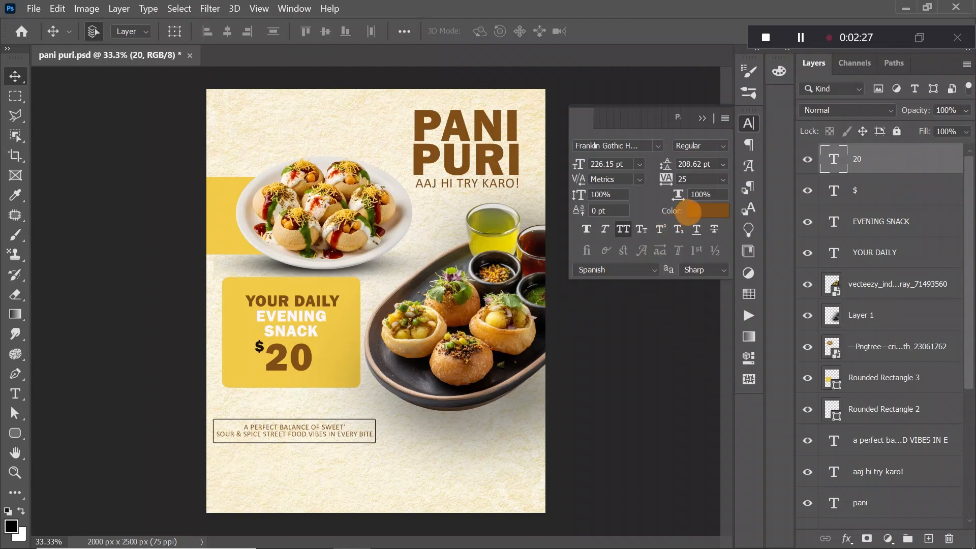
left_click(687, 211)
left_click(259, 346)
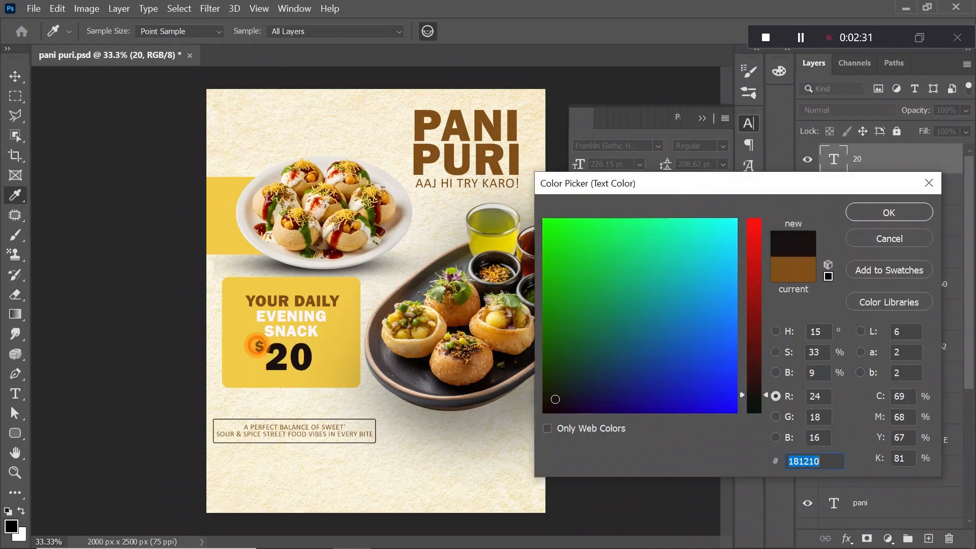
left_click(889, 213)
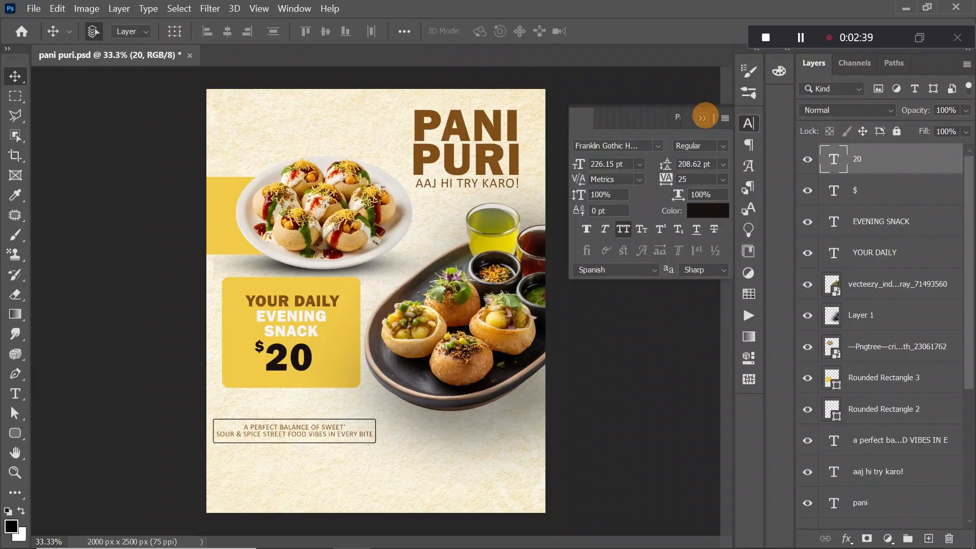
left_click(704, 118)
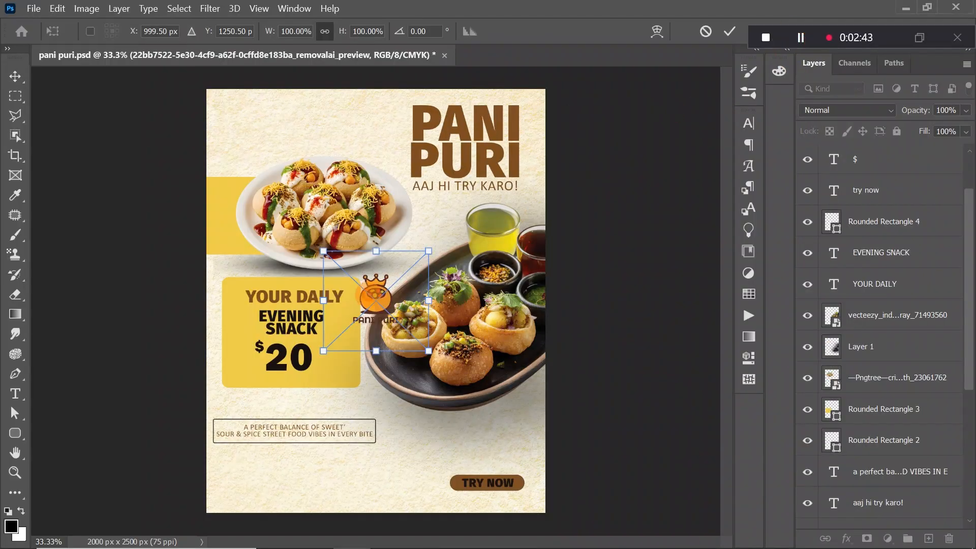
Step: Move the placed PANI PURI logo about 714 px left and 1007 px up into the poster's upper left corner
left_click_drag(377, 300, 254, 129)
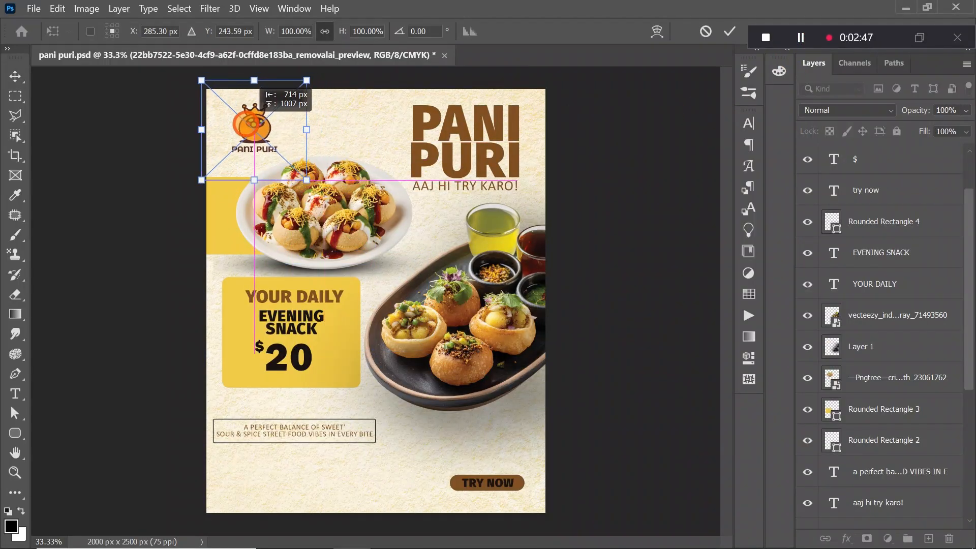
left_click(16, 77)
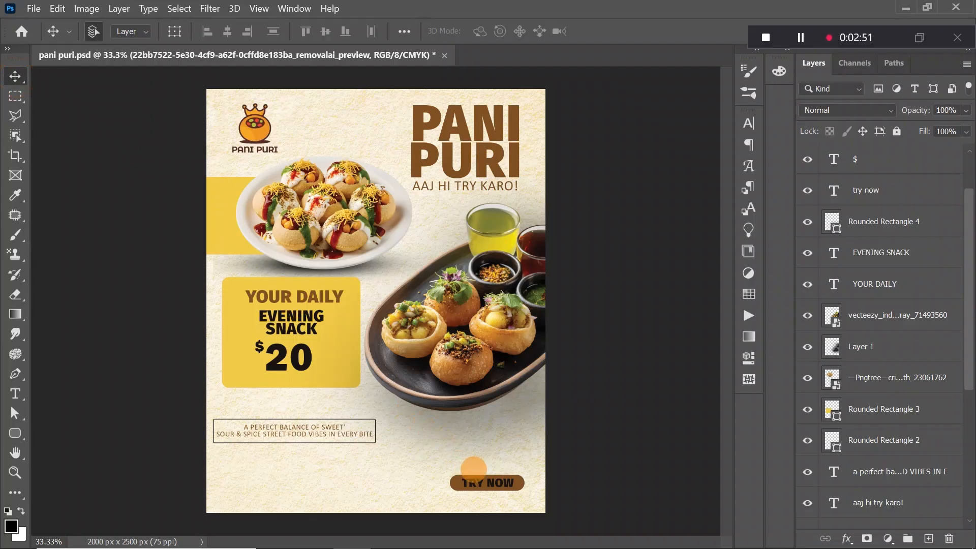
Step: Recolor the TRY NOW text on the brown button shape to white
left_click(482, 470)
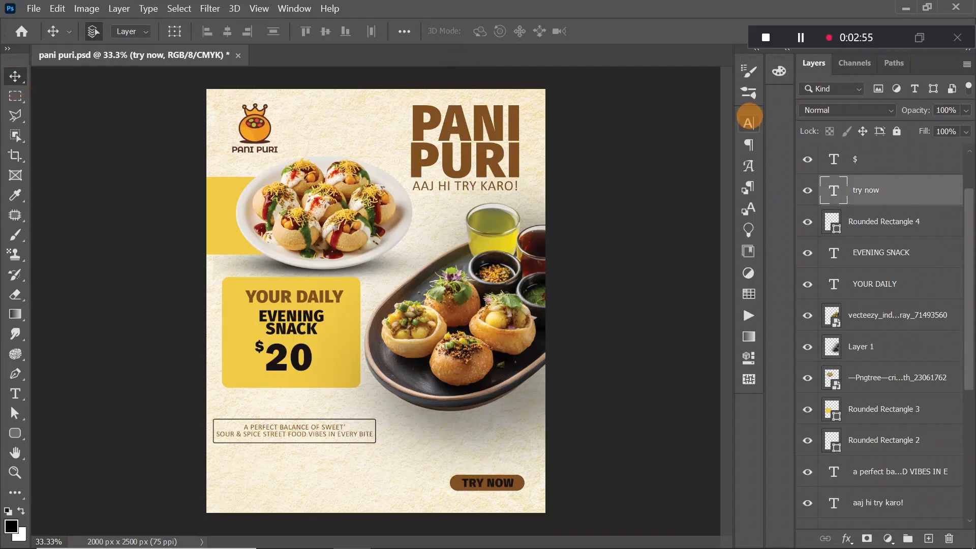
left_click_drag(749, 123, 695, 198)
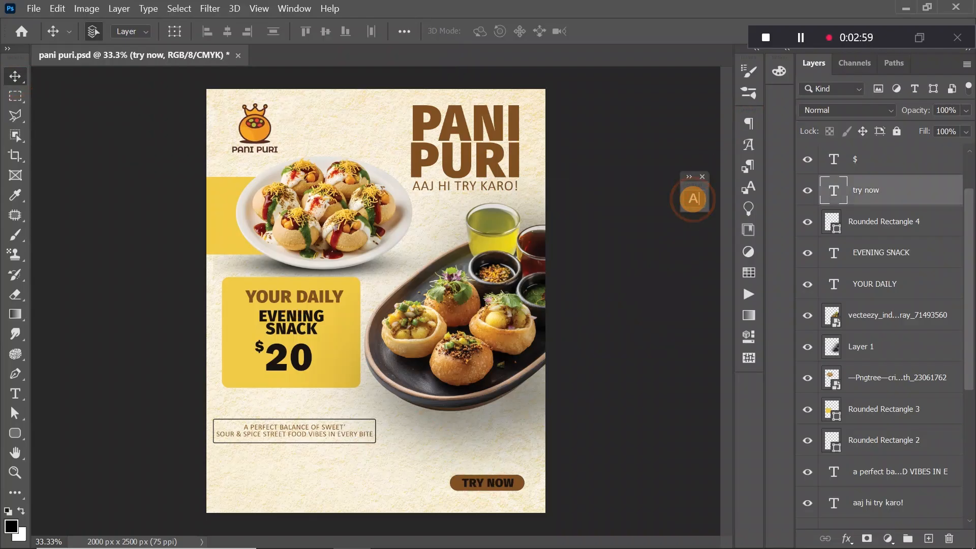
left_click(694, 199)
left_click(646, 280)
left_click(734, 222)
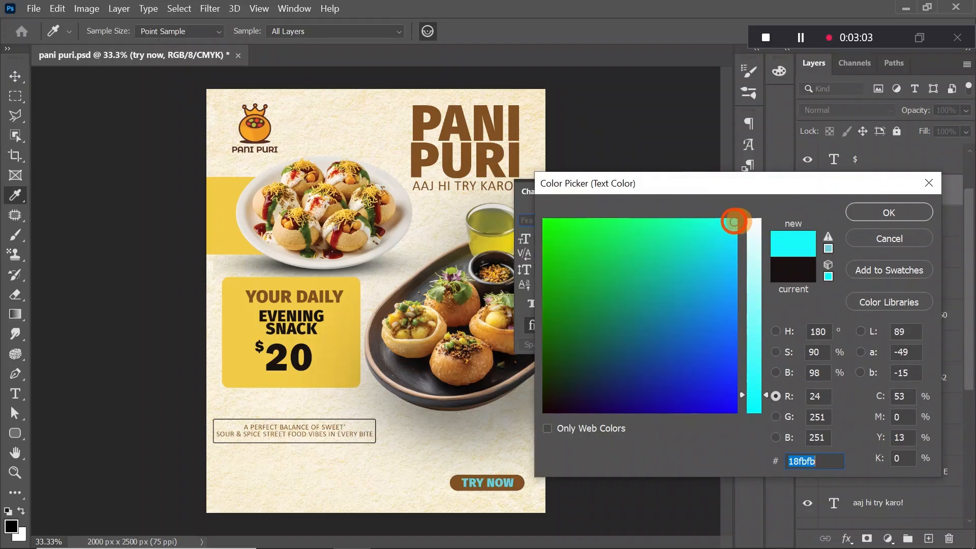
left_click(753, 219)
left_click(858, 214)
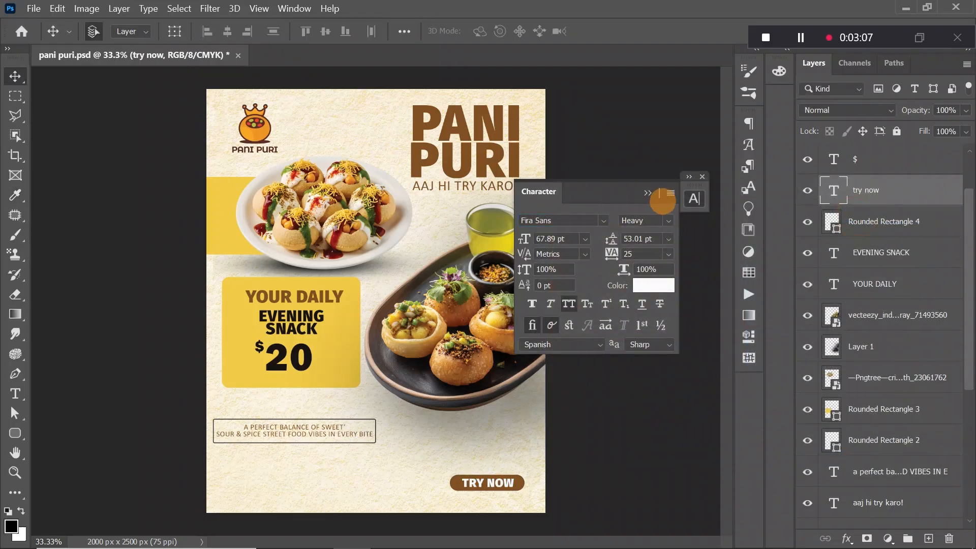
left_click_drag(621, 194, 703, 168)
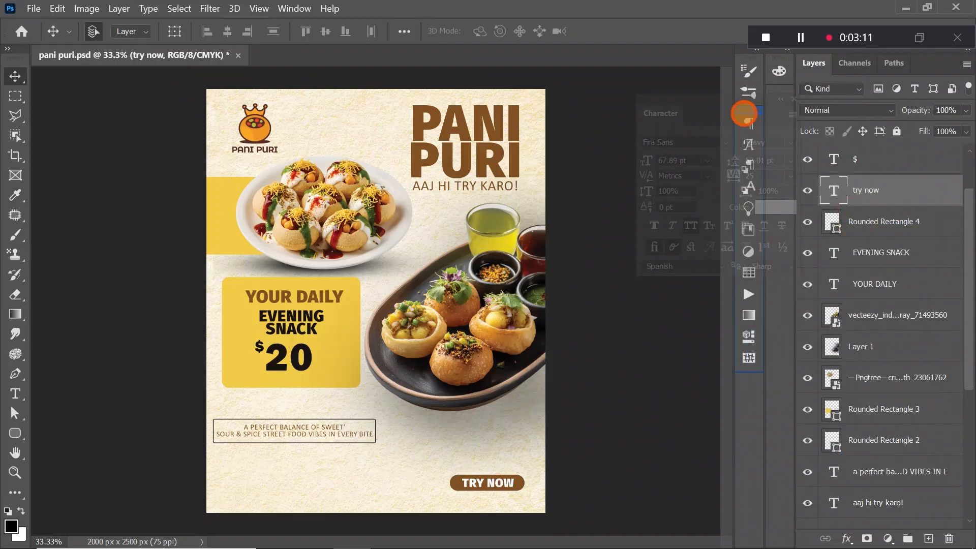
left_click(800, 38)
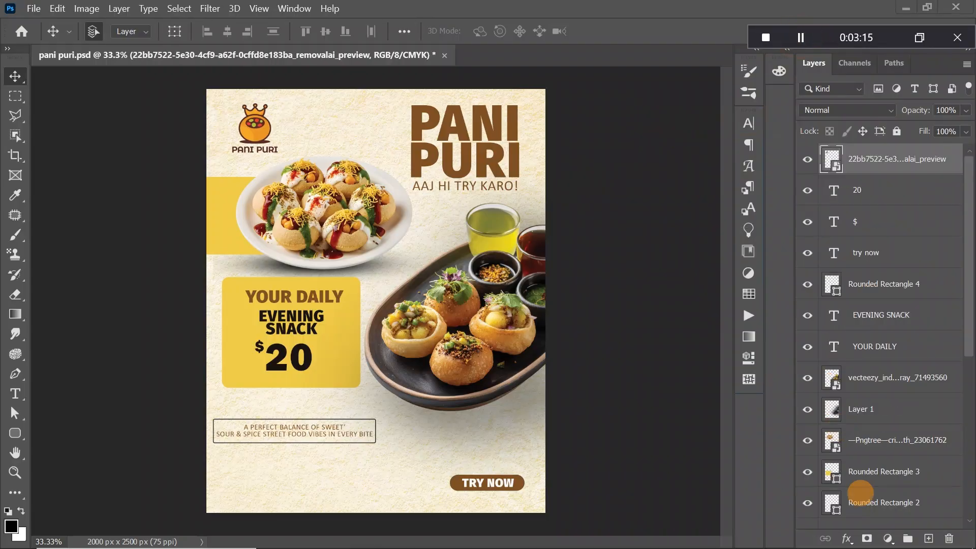
Step: Add a Curves adjustment layer above the logo and pull the RGB curve slightly down at input 182
left_click(888, 538)
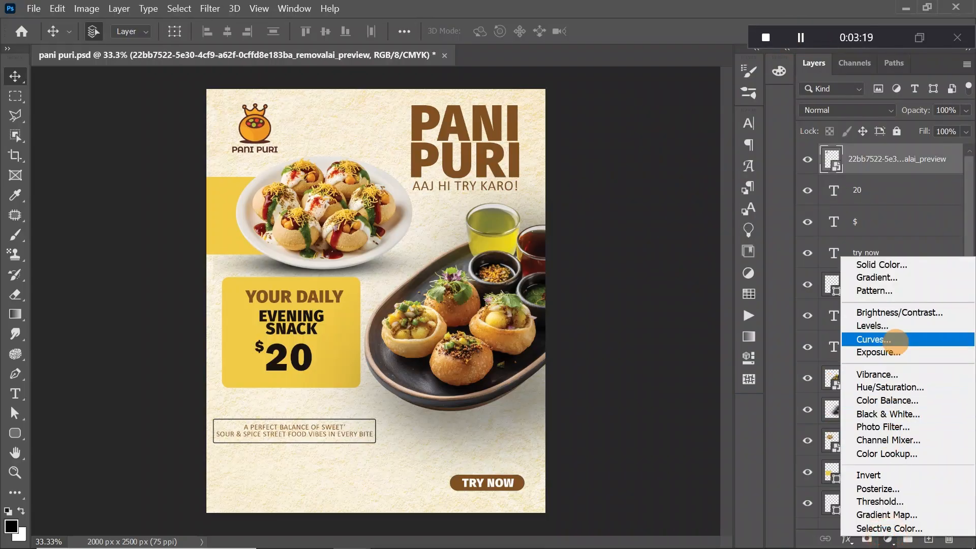
left_click(889, 340)
left_click(678, 236)
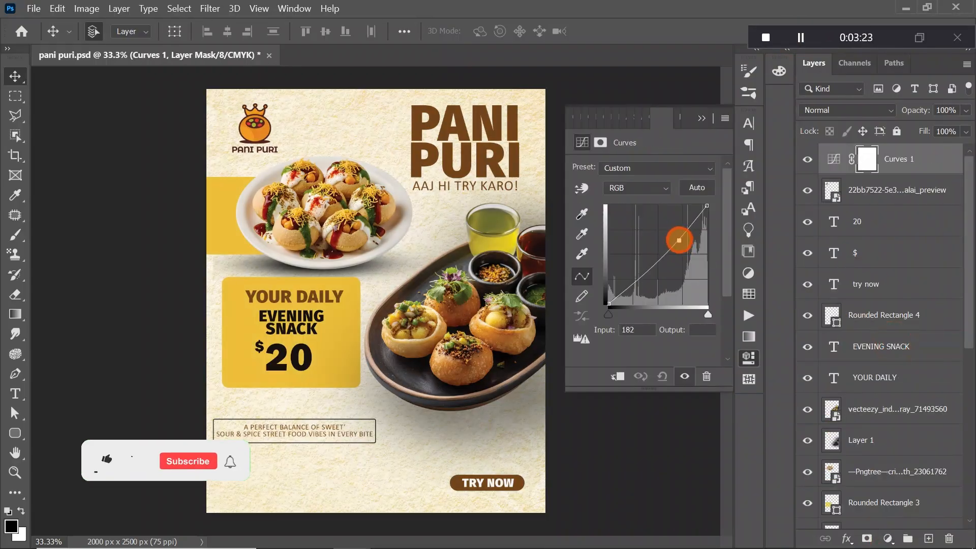